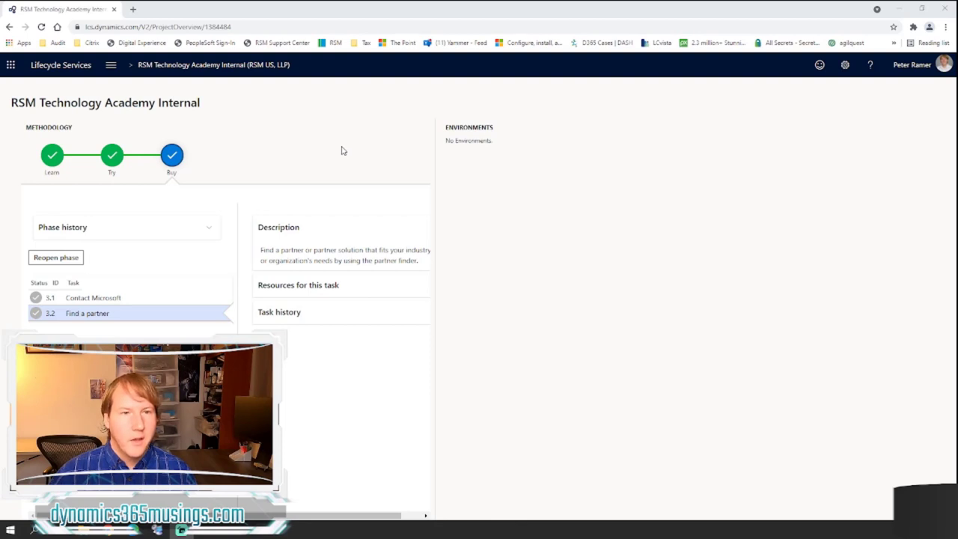
# - Open the project's Asset library to view its software deployable package files
pyautogui.click(108, 69)
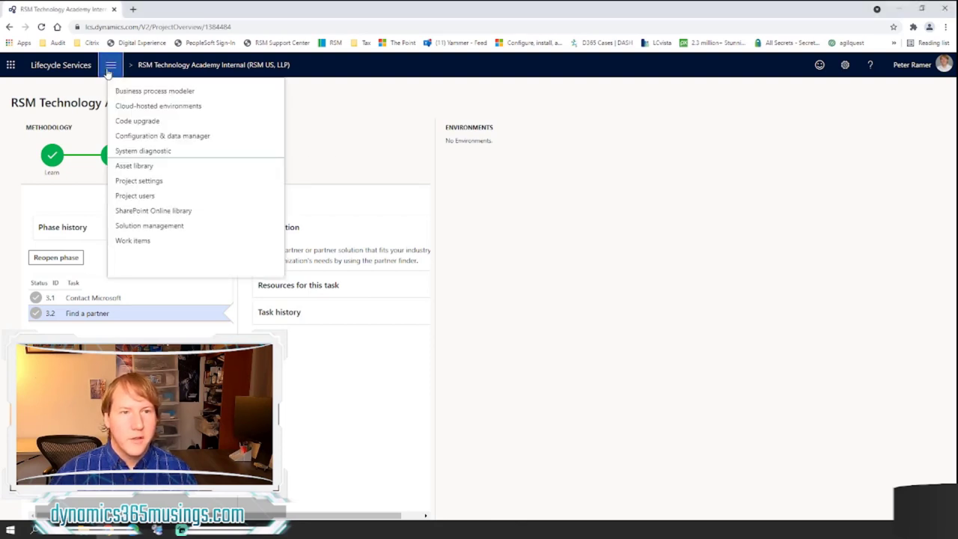
pyautogui.click(142, 172)
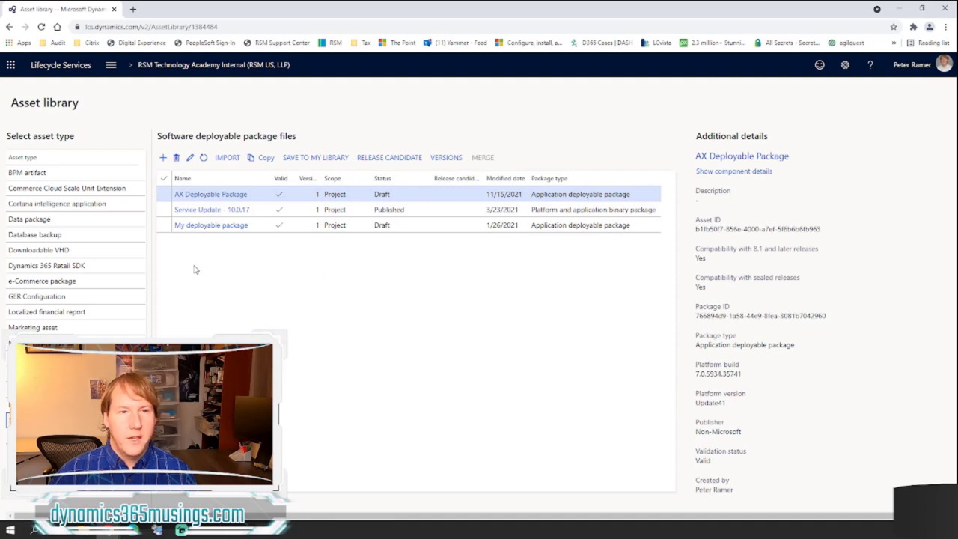
pyautogui.click(162, 158)
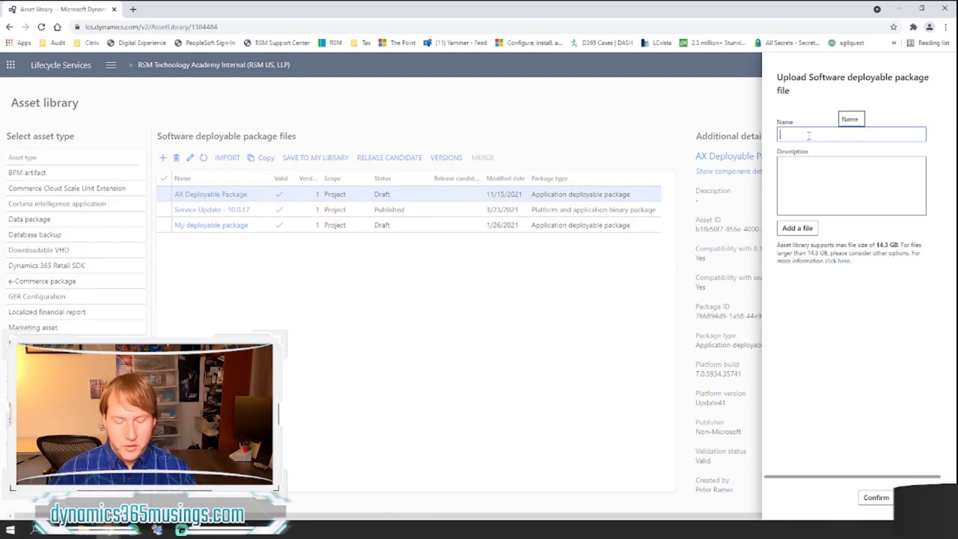
pyautogui.write('AX ')
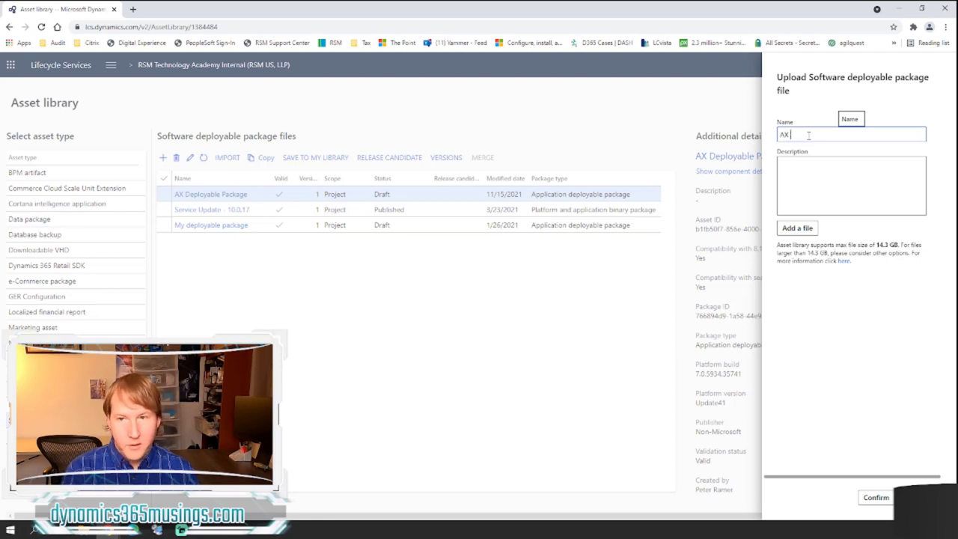
pyautogui.write('Deployable Package')
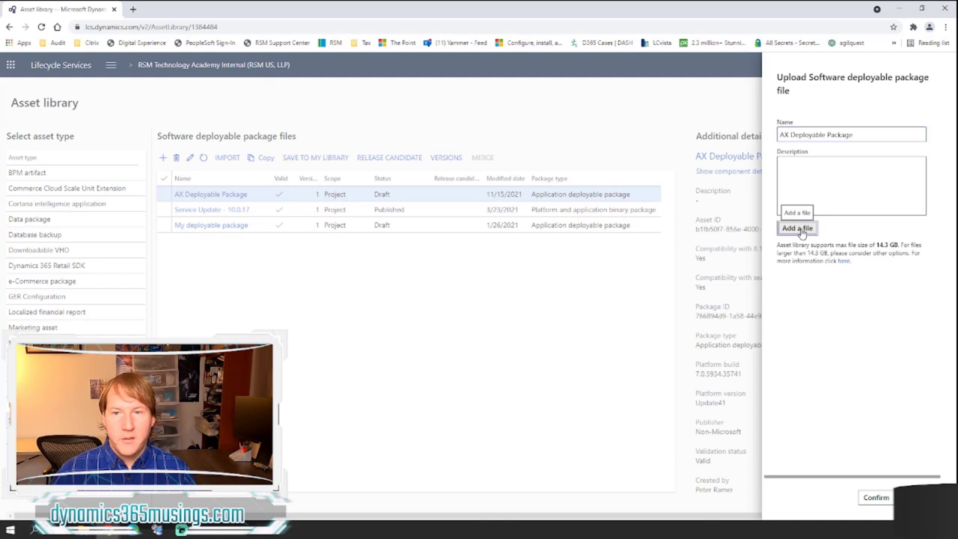
pyautogui.click(798, 227)
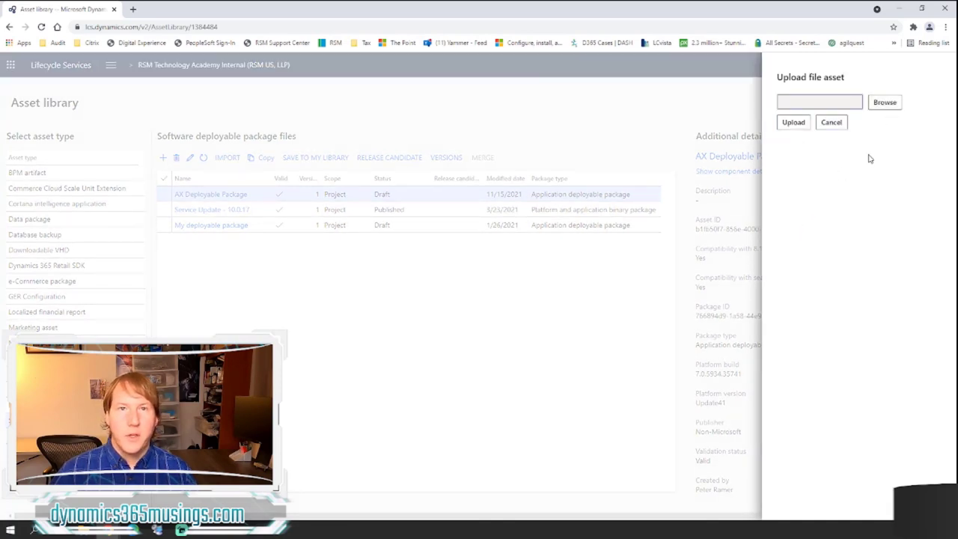
pyautogui.click(830, 125)
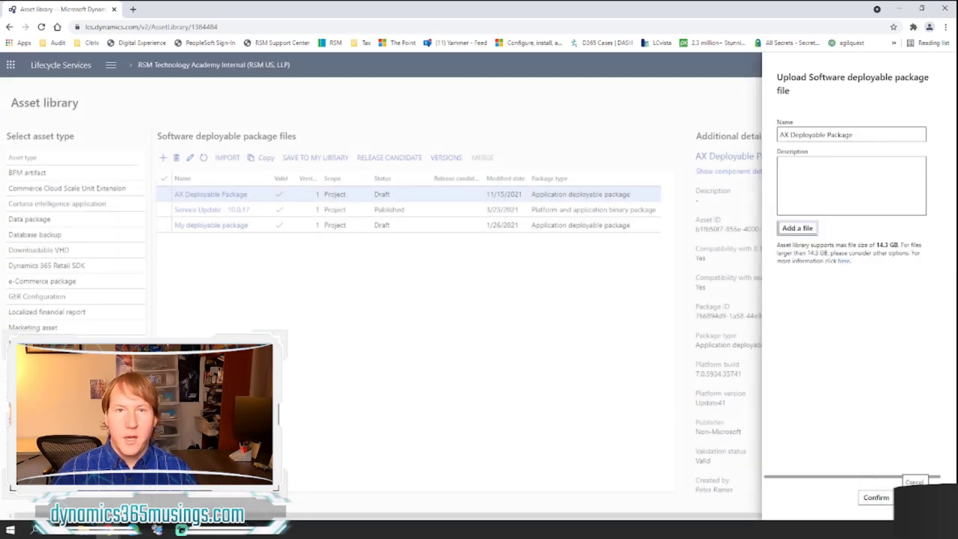
pyautogui.click(915, 481)
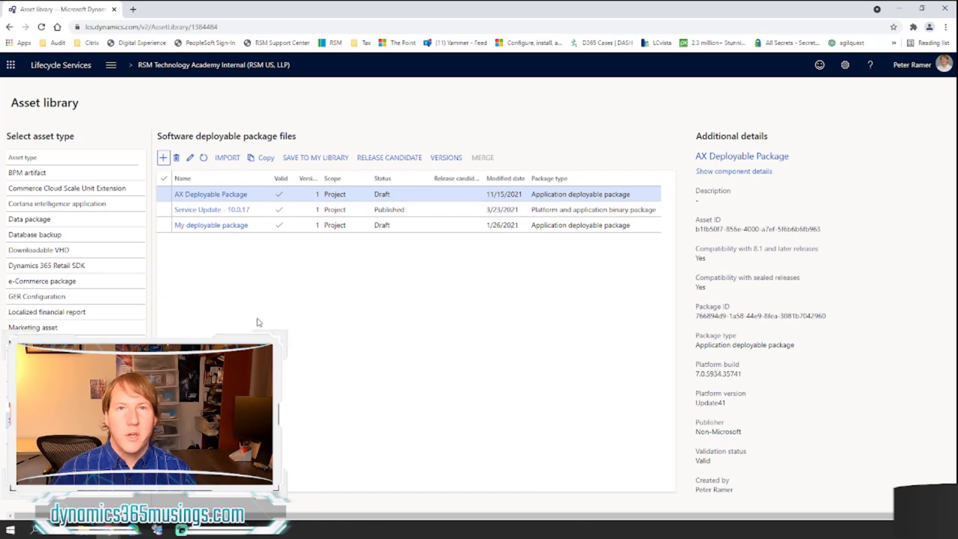
# - Open the full details of the cloud-hosted environment listed just above RSMTA-RSAT-01
pyautogui.click(110, 68)
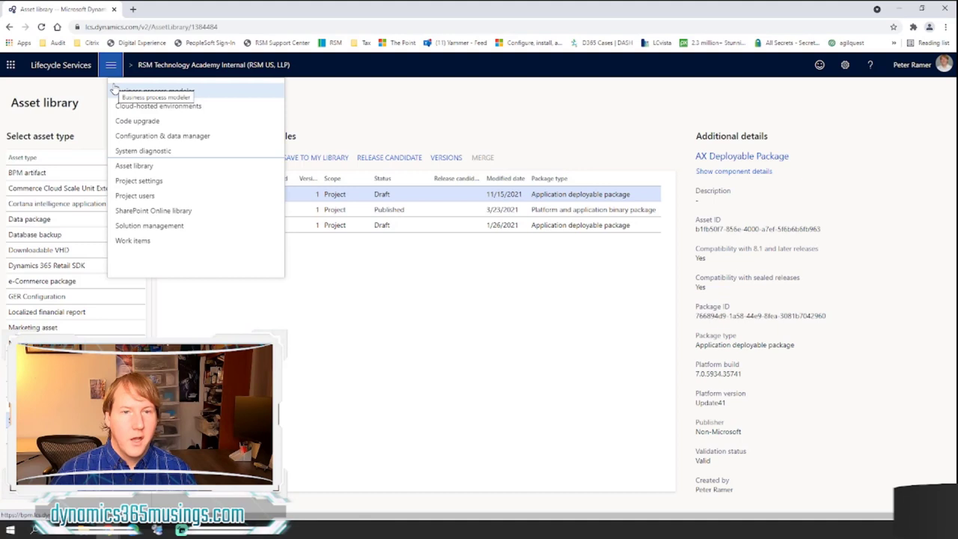
pyautogui.click(190, 110)
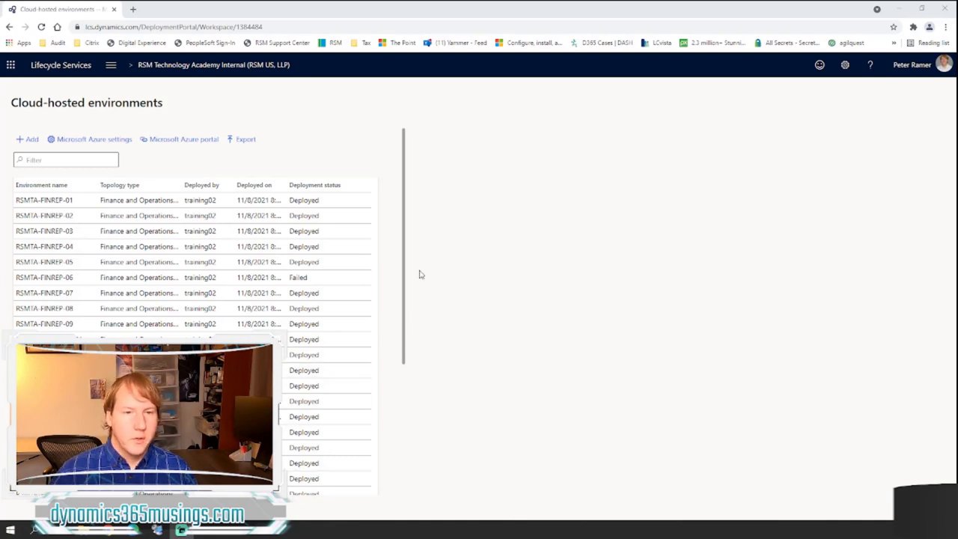
pyautogui.moveTo(407, 293); pyautogui.dragTo(401, 425)
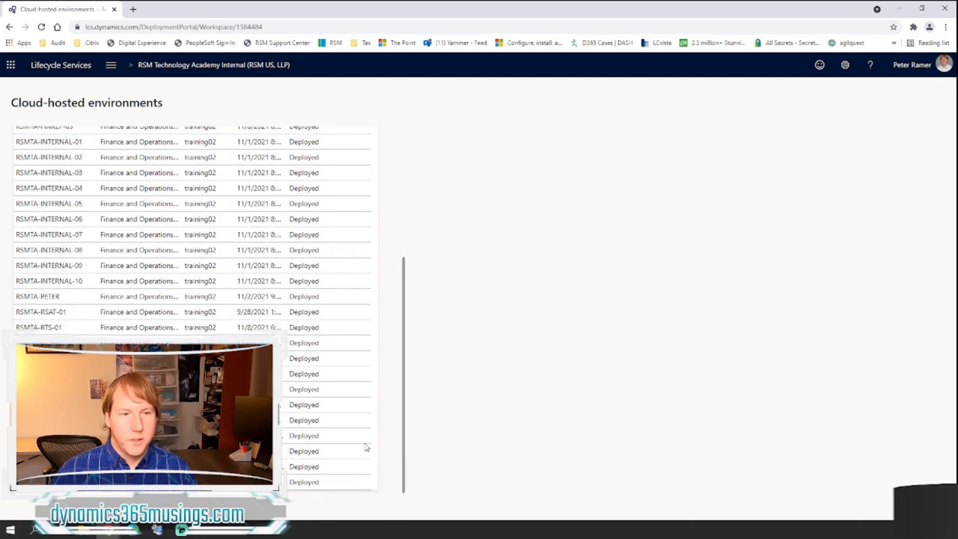
pyautogui.click(59, 297)
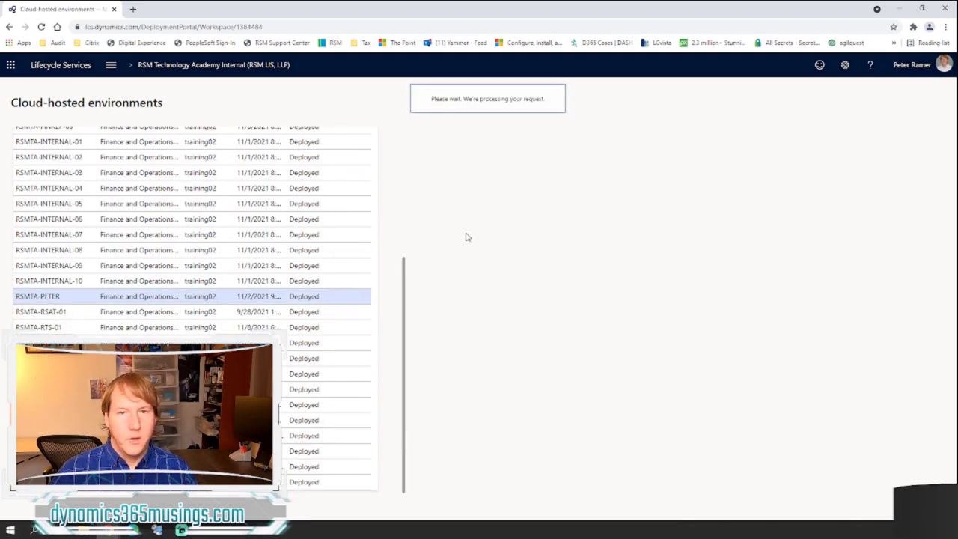
pyautogui.click(452, 174)
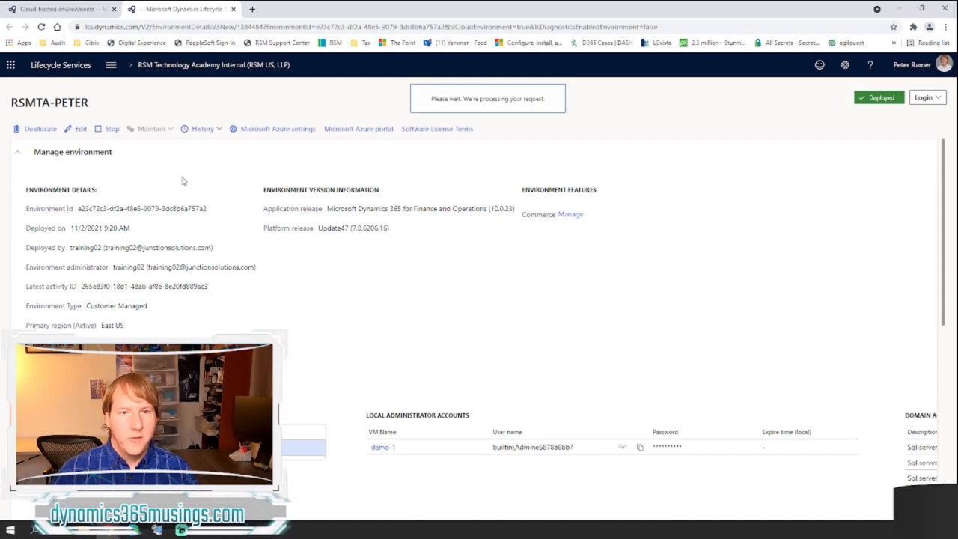
pyautogui.click(166, 130)
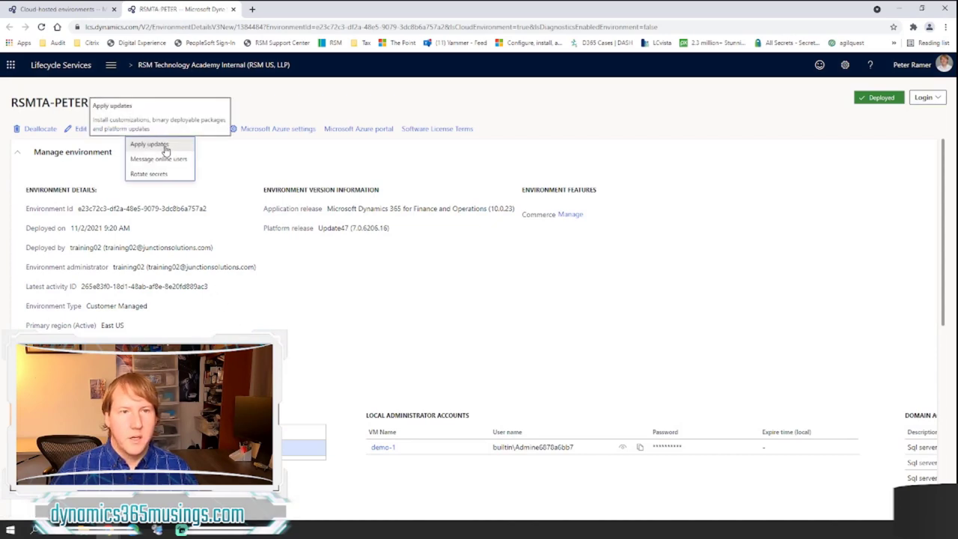
pyautogui.click(166, 147)
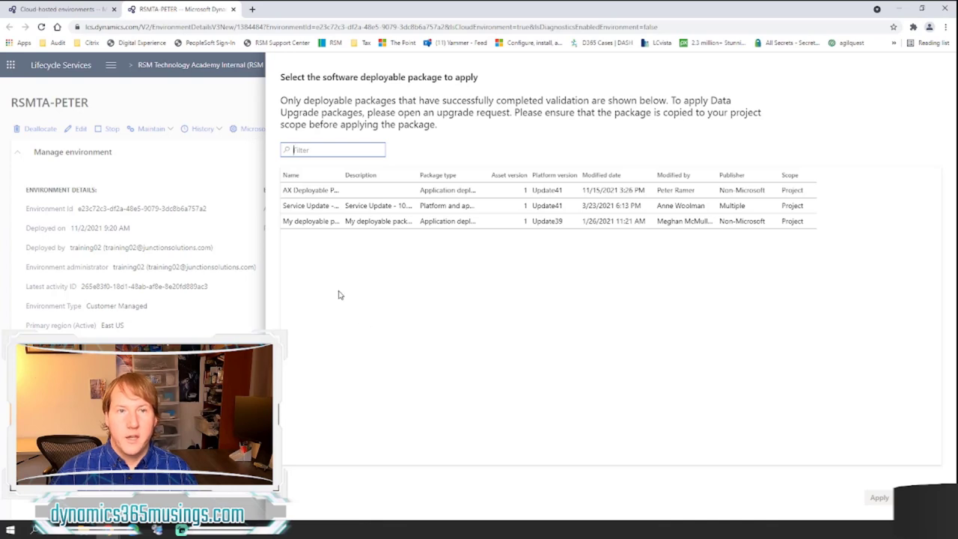
pyautogui.click(313, 190)
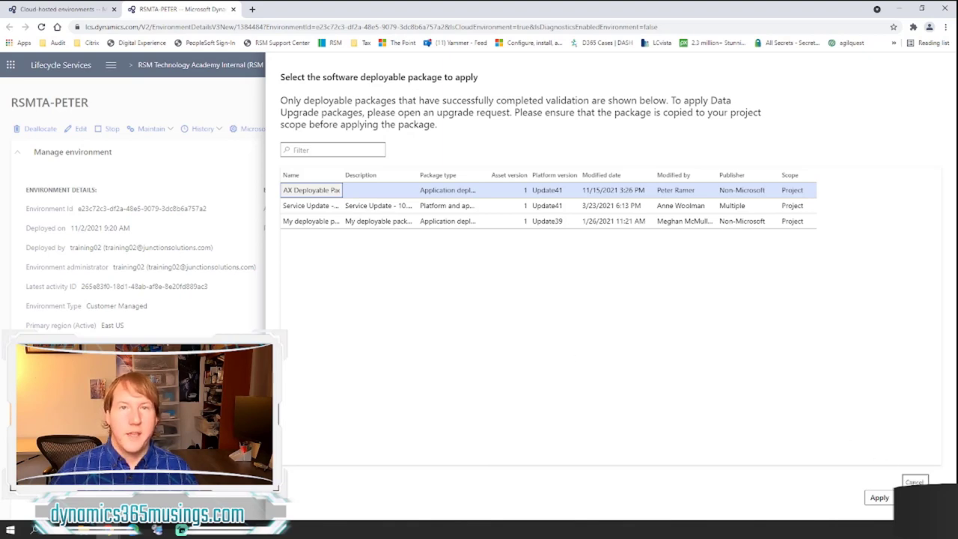
pyautogui.click(915, 483)
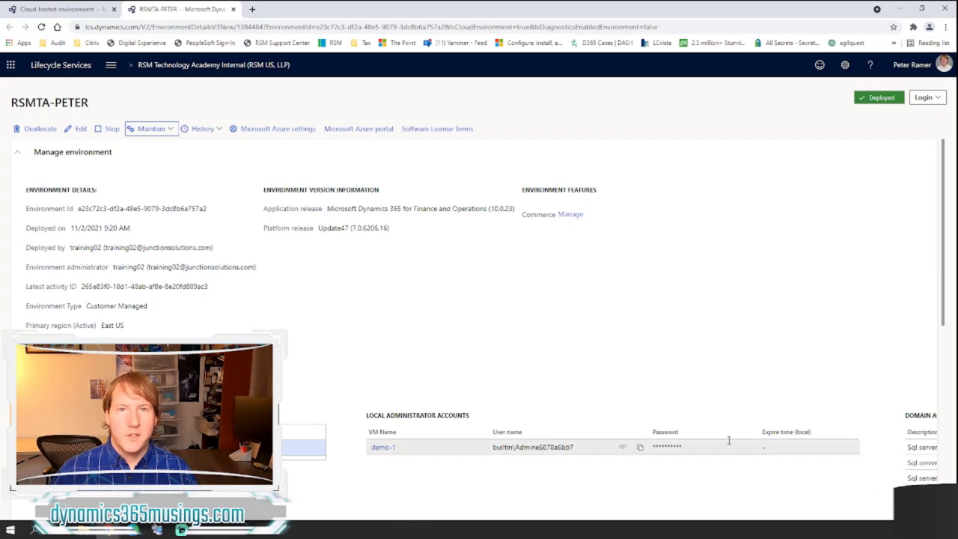
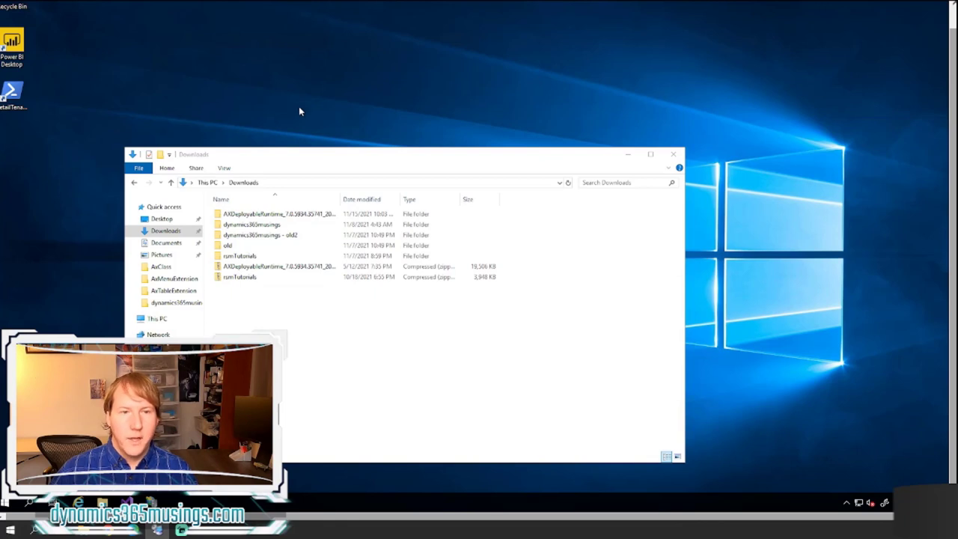
# - Locate the zipped AXDeployableRuntime package and its extracted folder in Downloads on the remote machine
pyautogui.click(267, 269)
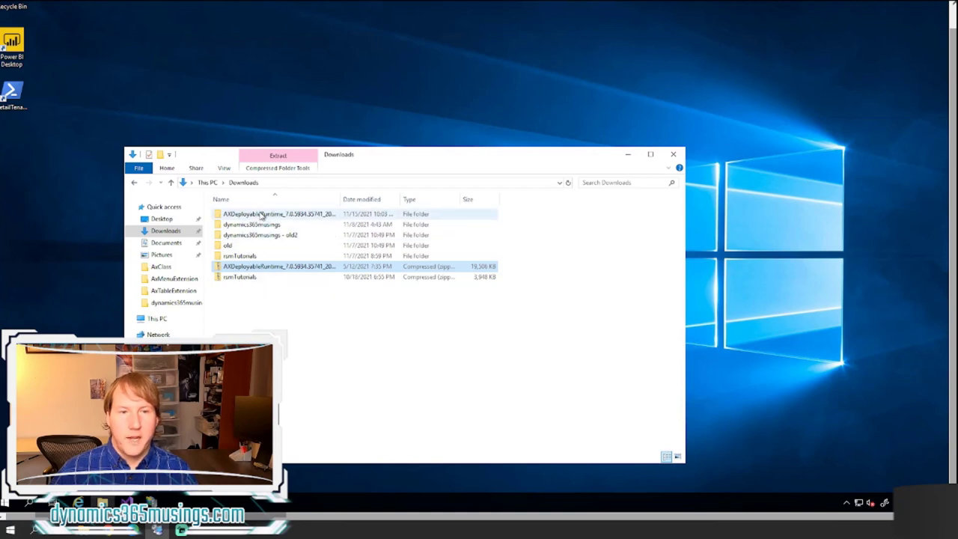
pyautogui.click(260, 215)
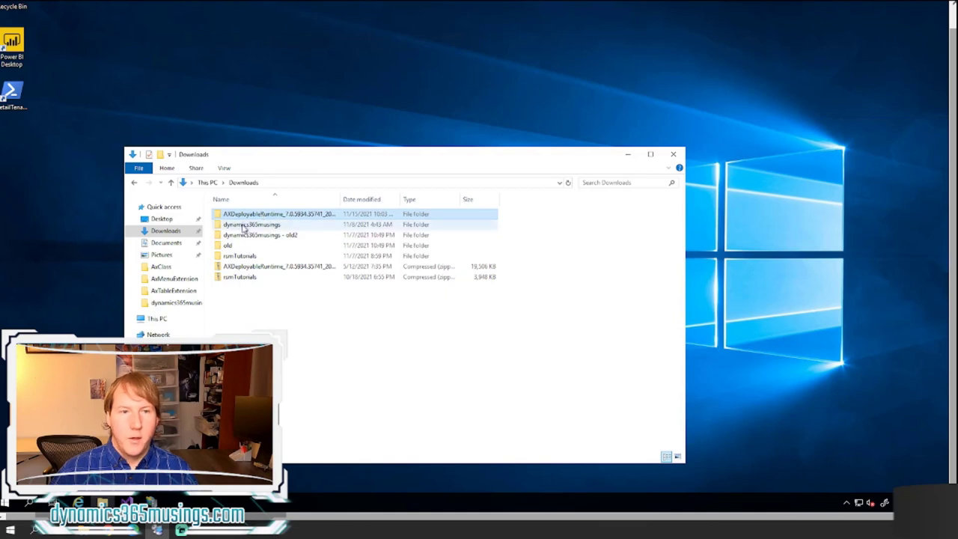
pyautogui.moveTo(225, 217)
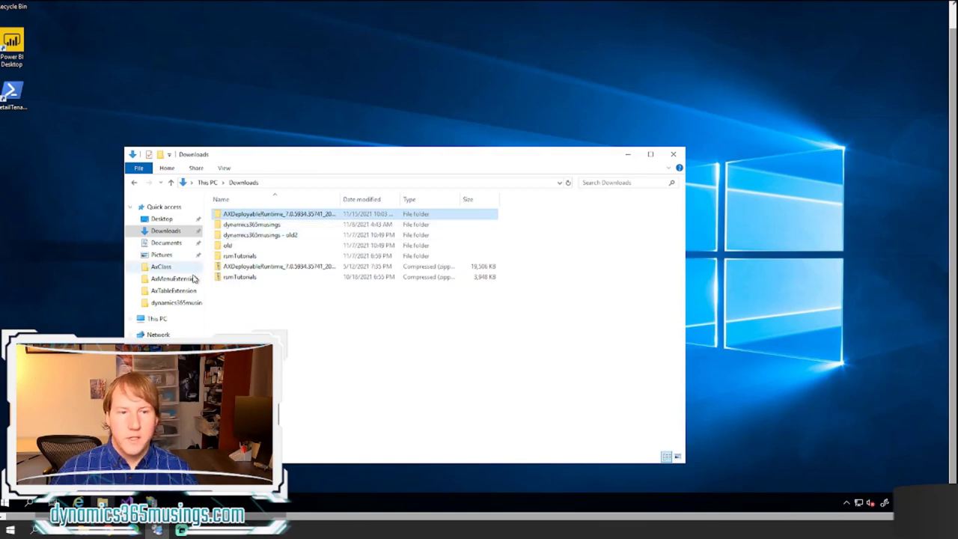
# - Open the AXDeployableRuntime_7.0.5934.35741_2021.5.7.283 folder on the C: drive and select the AXUpdateInstaller application
pyautogui.click(156, 318)
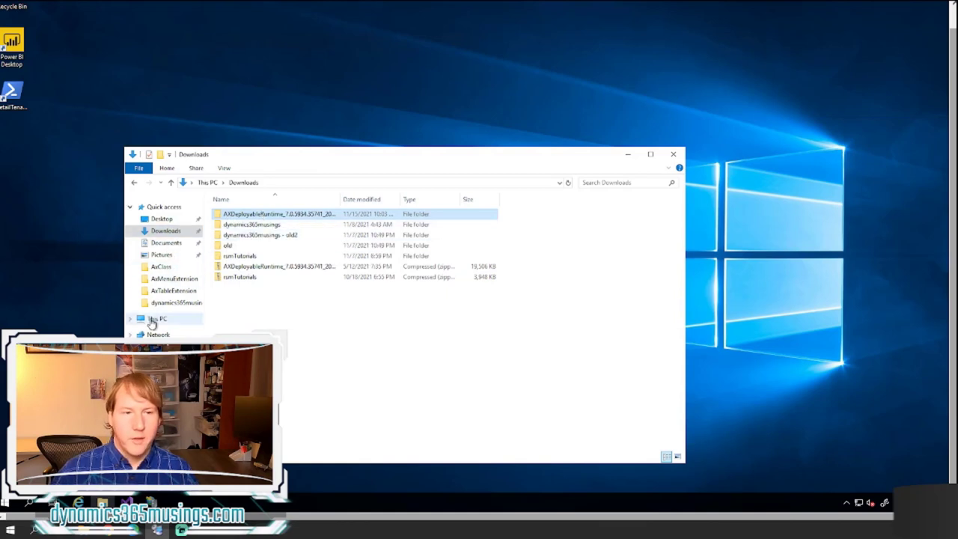
pyautogui.doubleClick(395, 320)
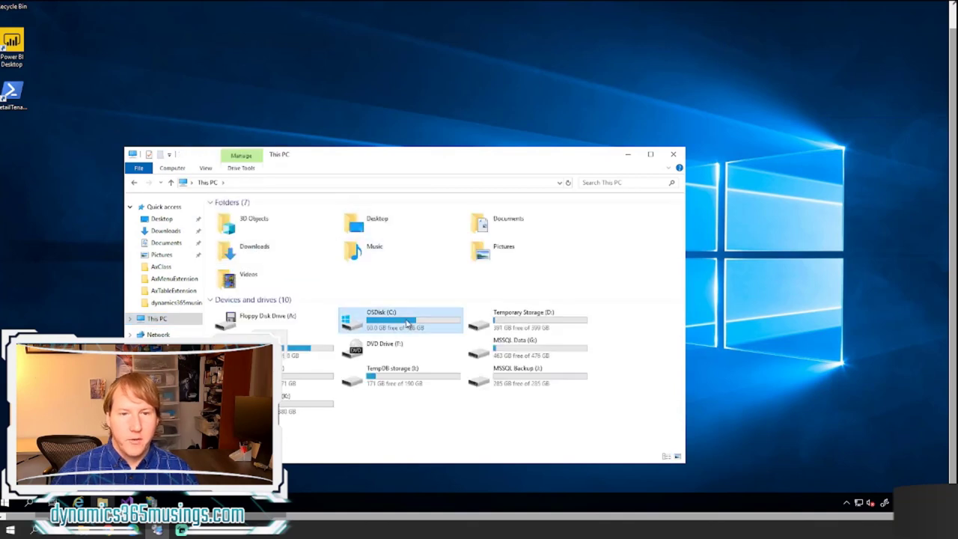
pyautogui.click(261, 225)
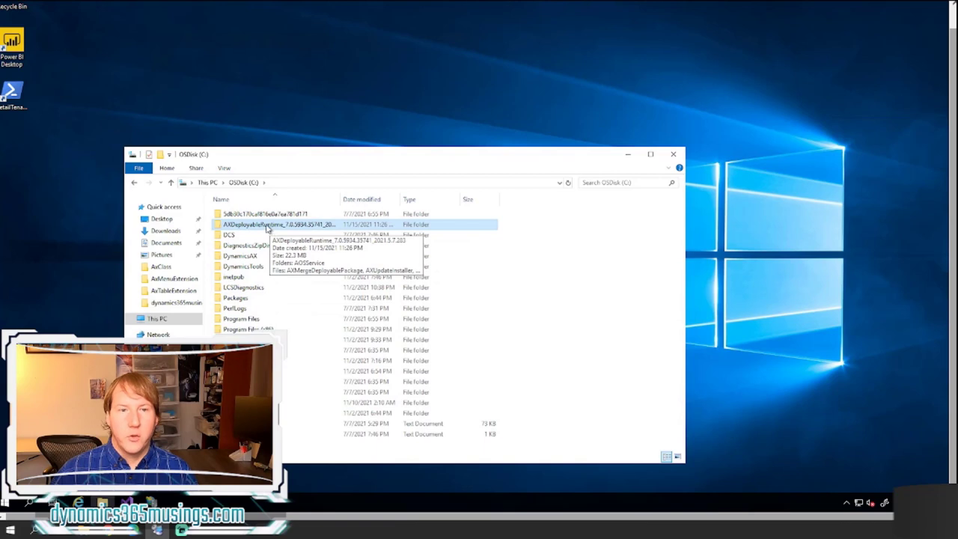
pyautogui.doubleClick(270, 225)
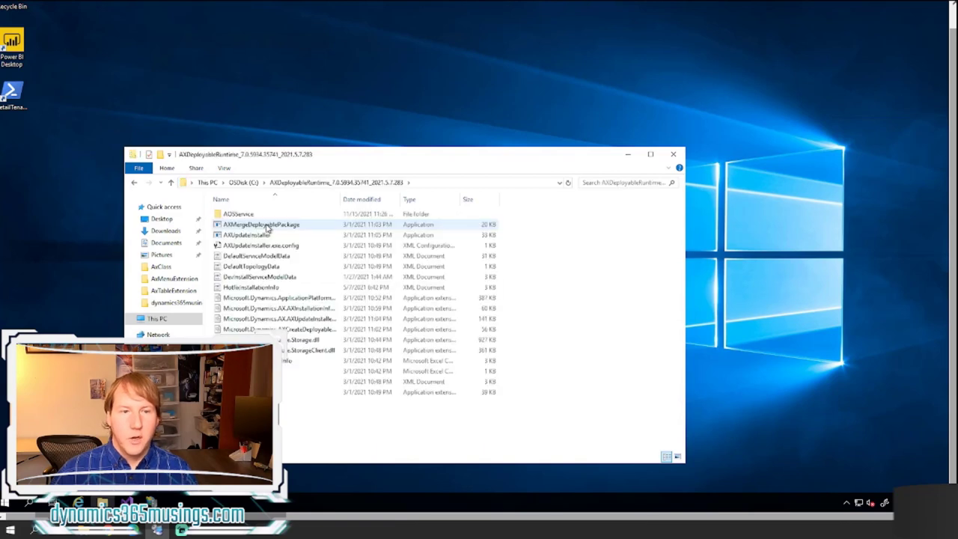
pyautogui.click(261, 236)
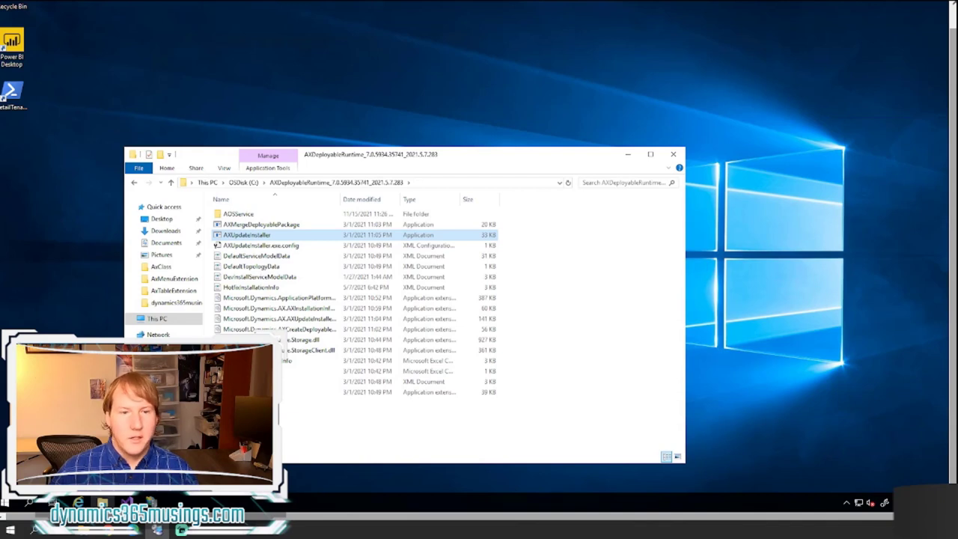
# - Search for cmd and open Command Prompt as administrator
pyautogui.click(6, 506)
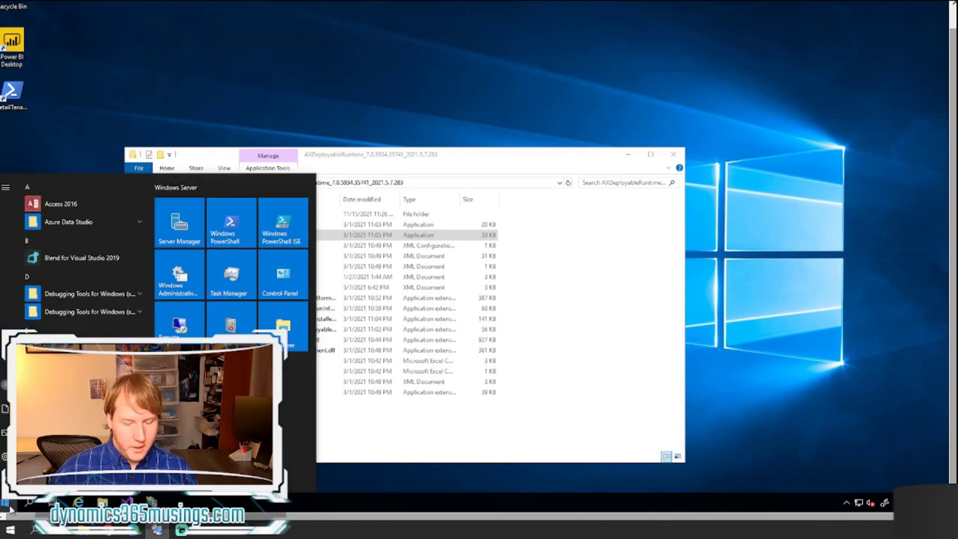
pyautogui.write('cmd')
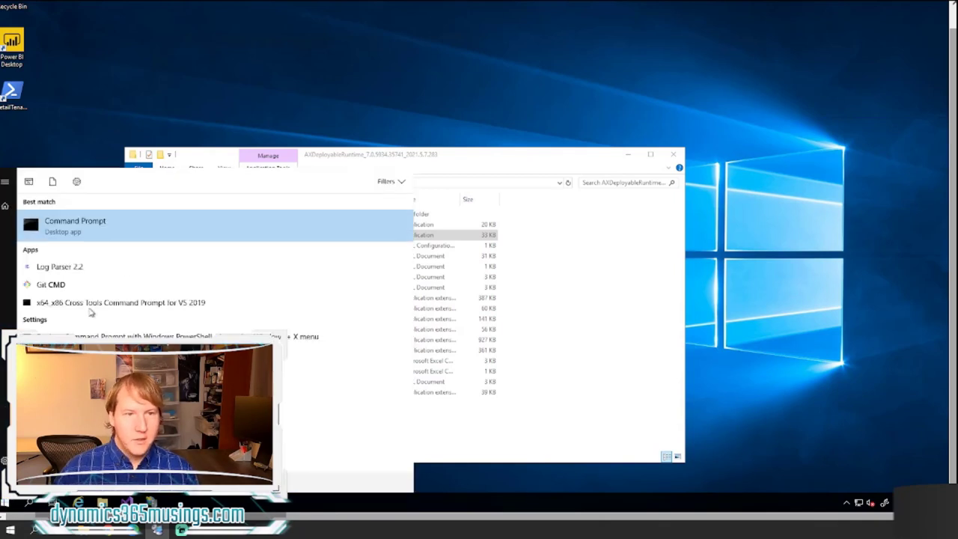
pyautogui.rightClick(128, 235)
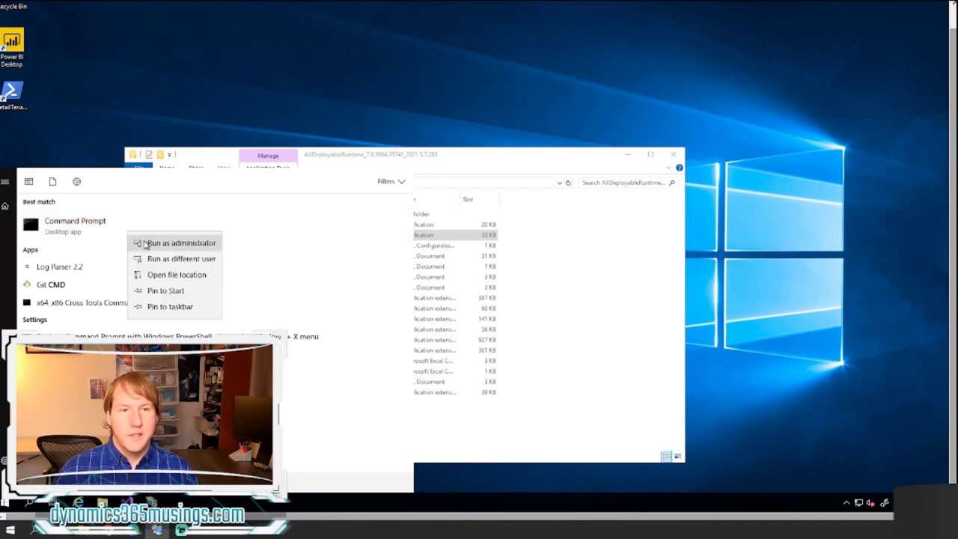
pyautogui.click(146, 244)
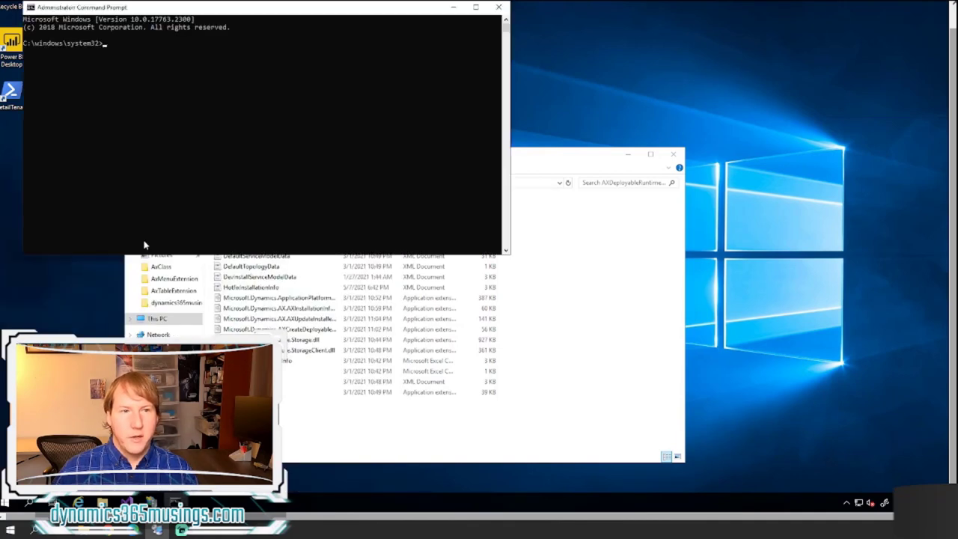
# - Change the Command Prompt directory to C:\AXDeployableRuntime_7.0.5934.35741_2021.5.7.283, using the path copied from the package folder
pyautogui.click(530, 161)
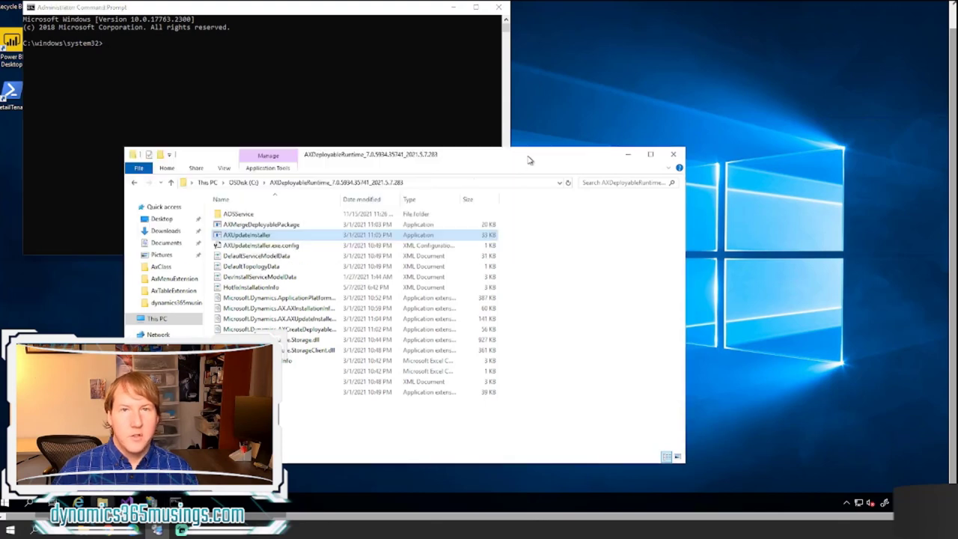
pyautogui.click(470, 183)
pyautogui.hotkey('ctrl', 'c')
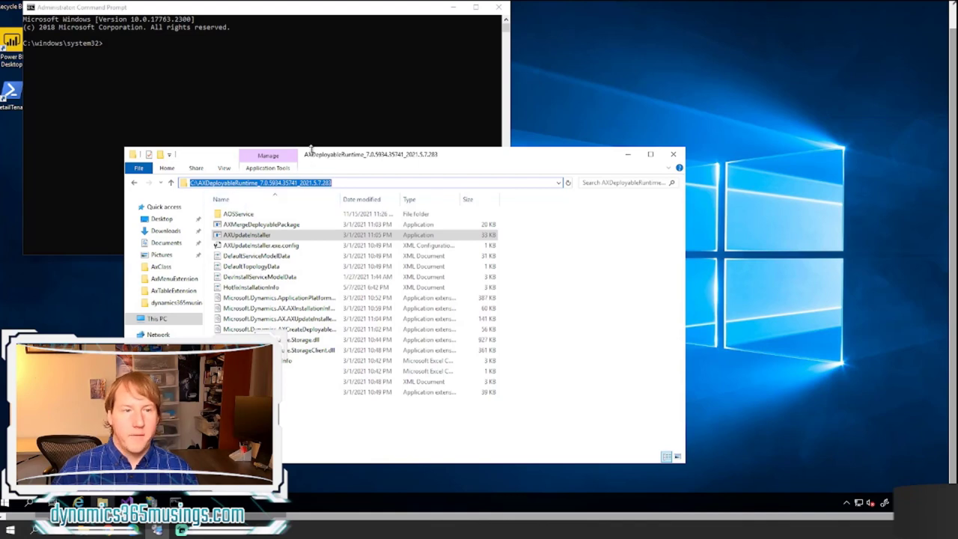
pyautogui.click(193, 63)
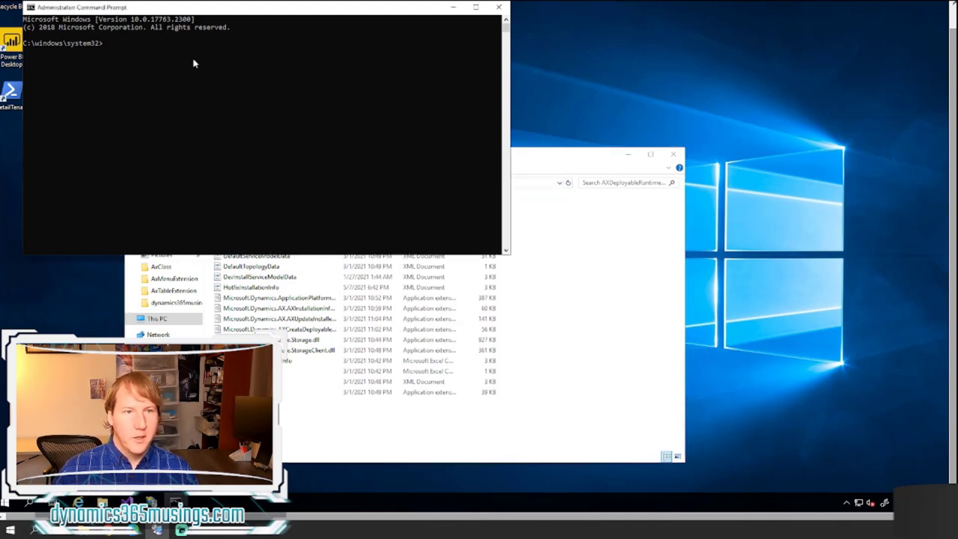
pyautogui.write('cd')
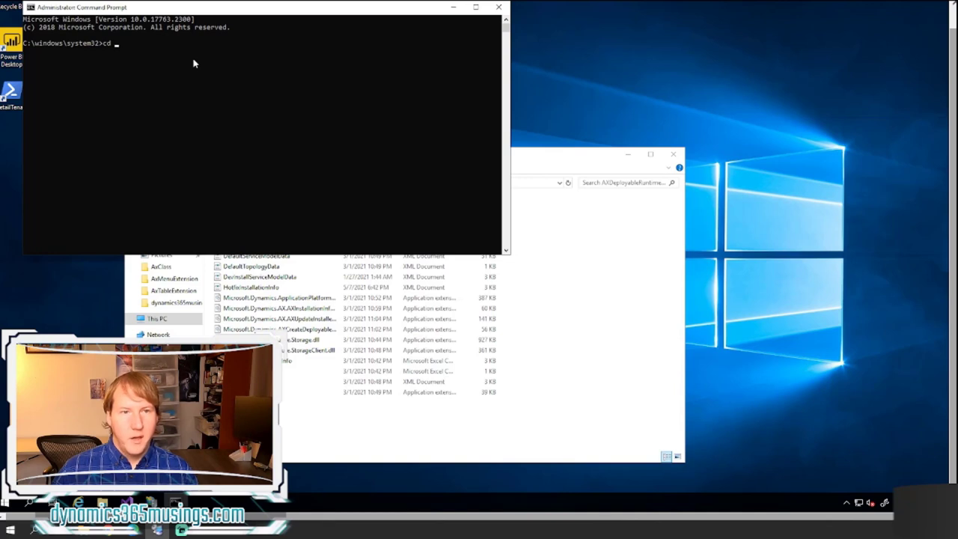
pyautogui.hotkey('ctrl', 'v')
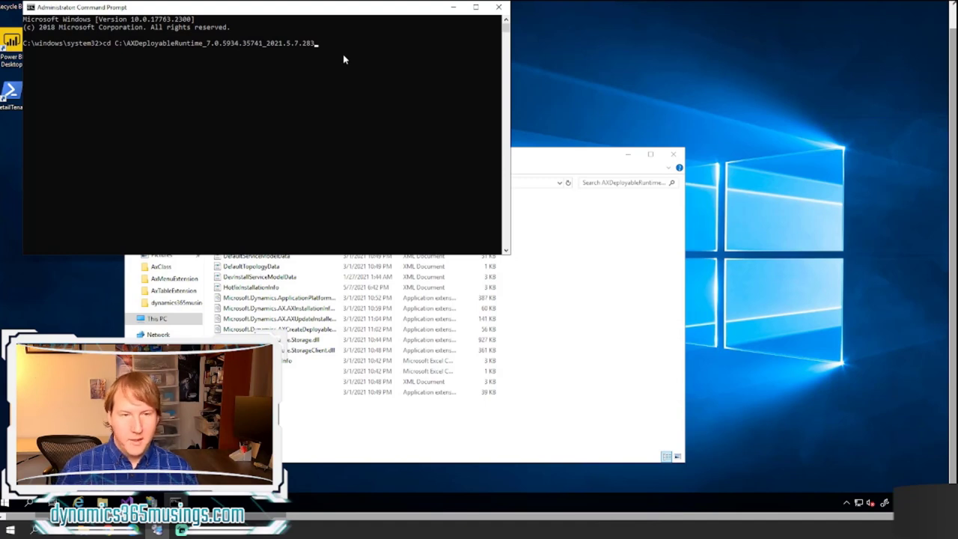
pyautogui.press('Return')
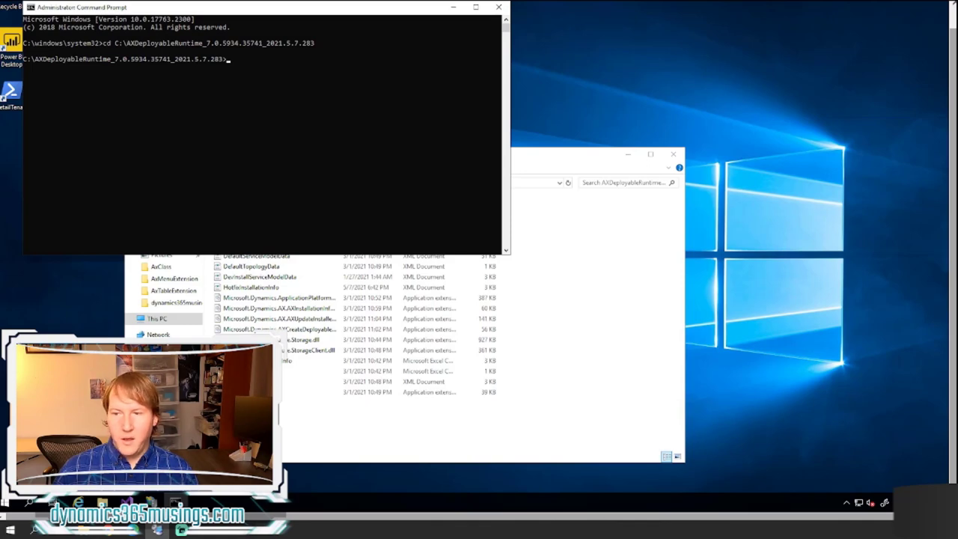
# - Consult the Microsoft install-deployable-package article for the AXUpdateInstaller.exe devinstall command and its note, and return to AXUpdateInstaller in the package folder
pyautogui.moveTo(957, 173); pyautogui.dragTo(602, 100)
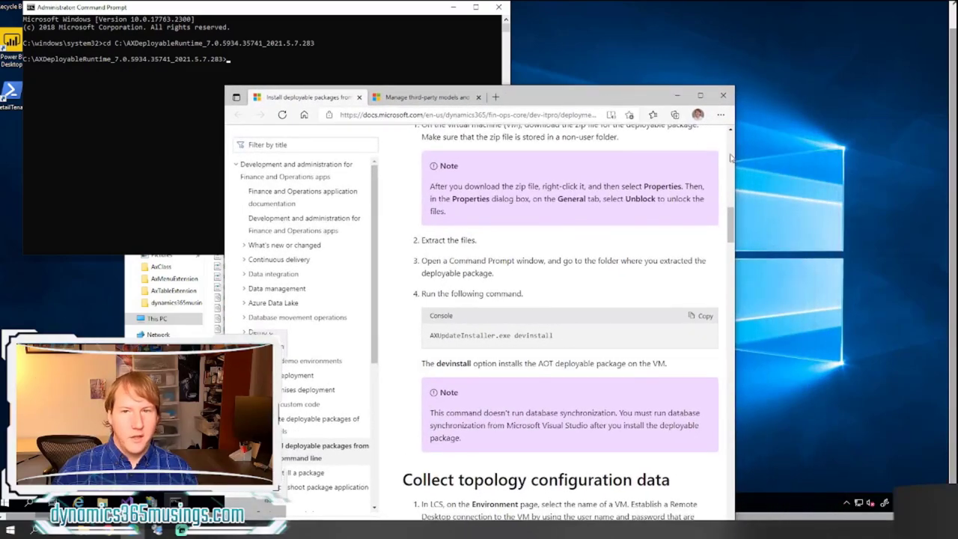
pyautogui.moveTo(741, 167); pyautogui.dragTo(934, 163)
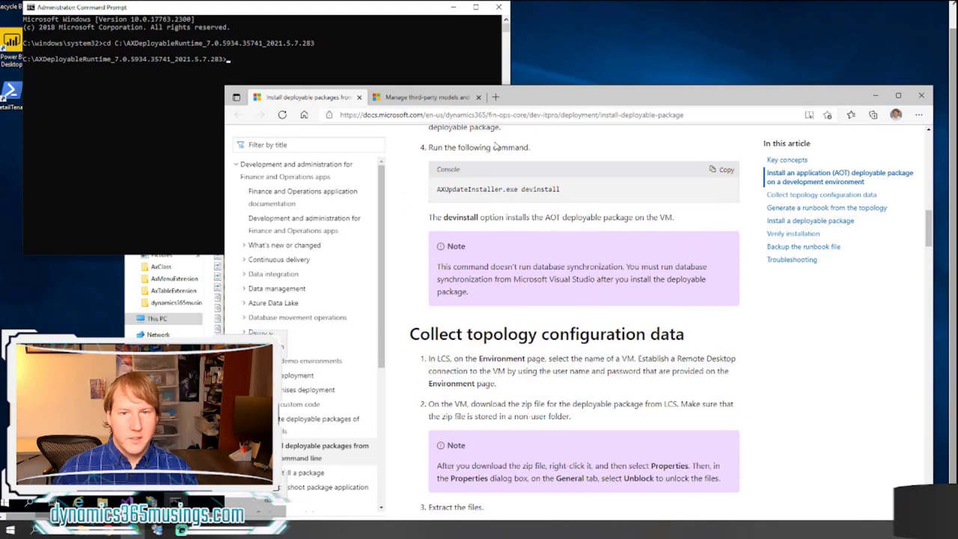
pyautogui.scroll(2, 579, 307)
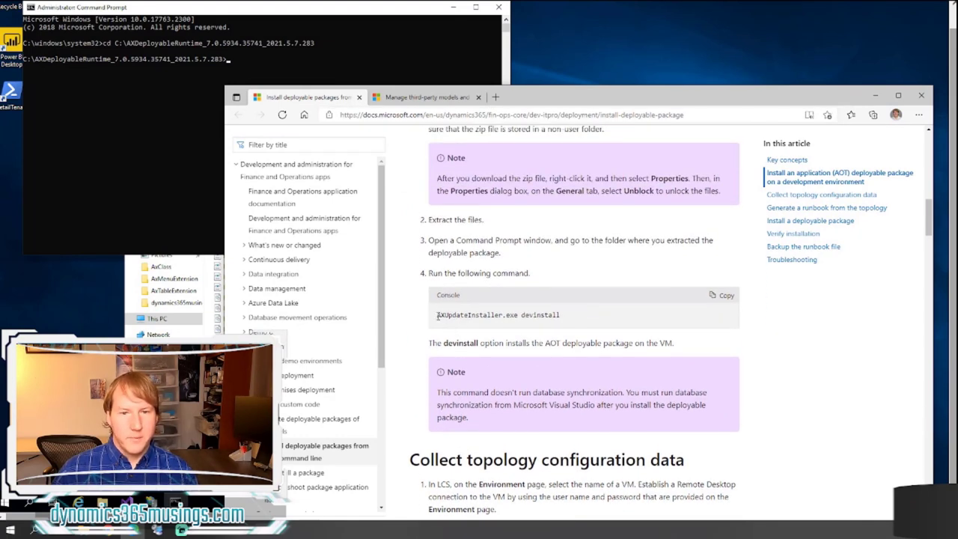
pyautogui.scroll(2, 499, 330)
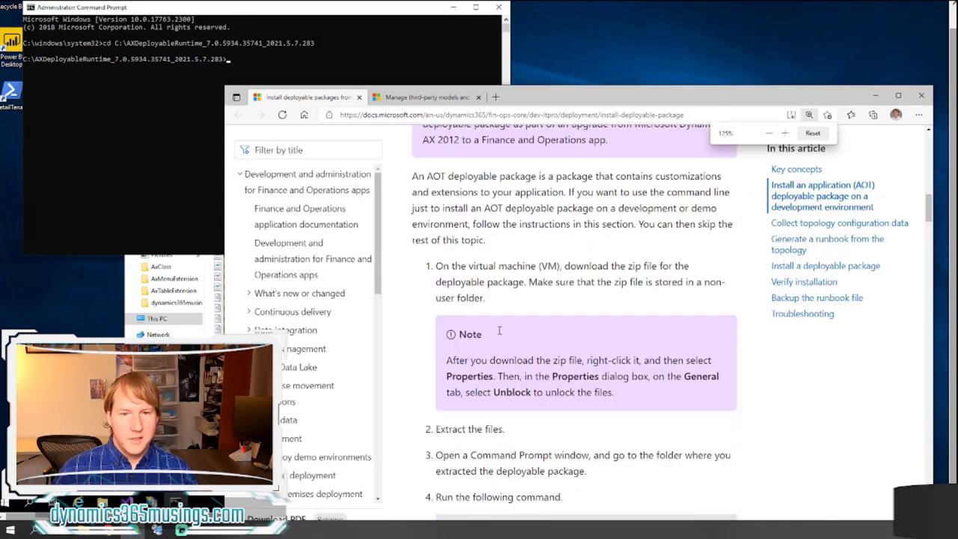
pyautogui.scroll(-4, 499, 330)
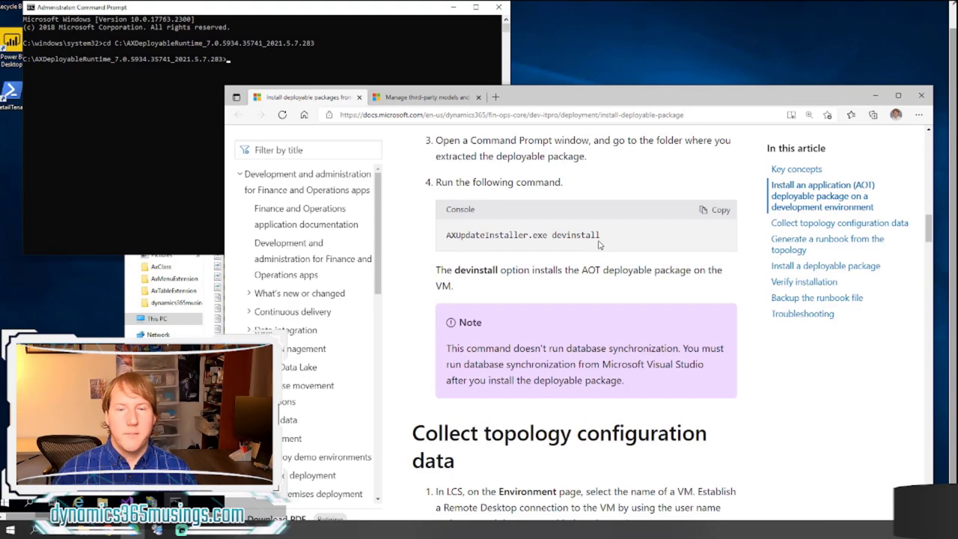
pyautogui.moveTo(545, 101); pyautogui.dragTo(746, 81)
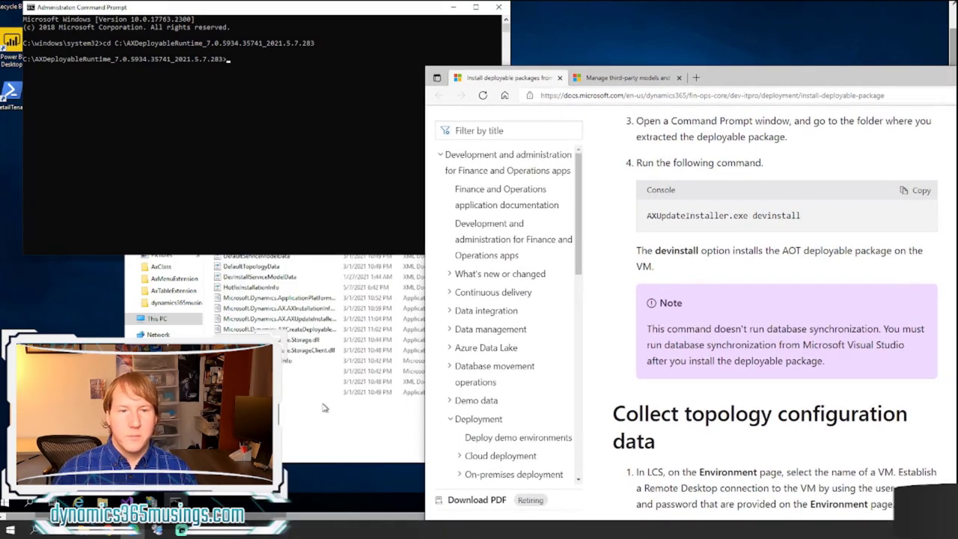
pyautogui.press('super+Down')
pyautogui.click(289, 441)
pyautogui.click(264, 236)
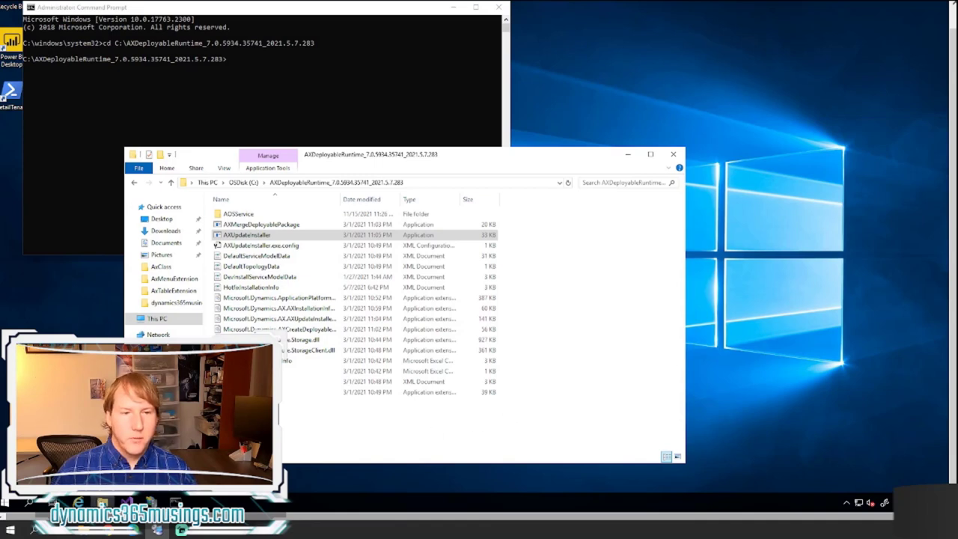
# - Search for iis and open Internet Information Services (IIS) Manager, moving its window clear of the Command Prompt
pyautogui.rightClick(103, 530)
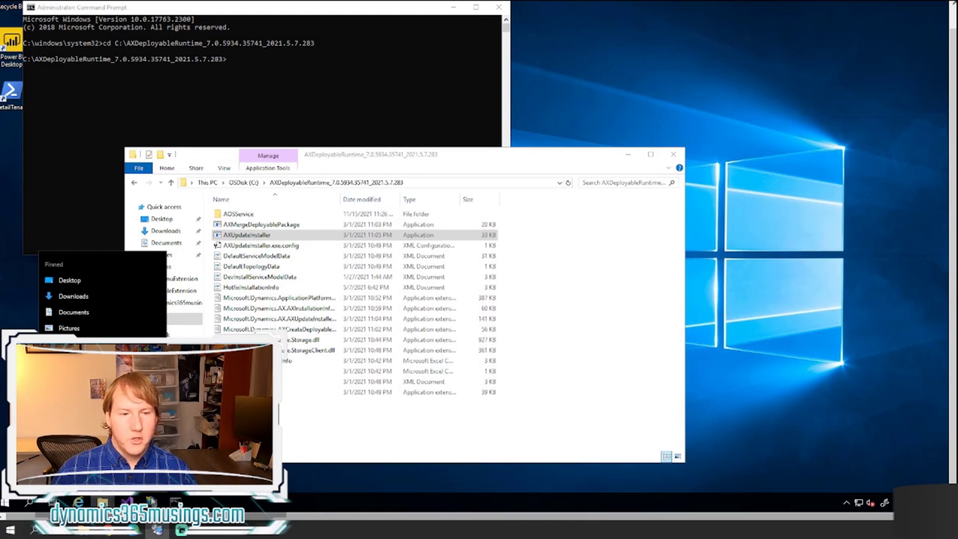
pyautogui.click(9, 505)
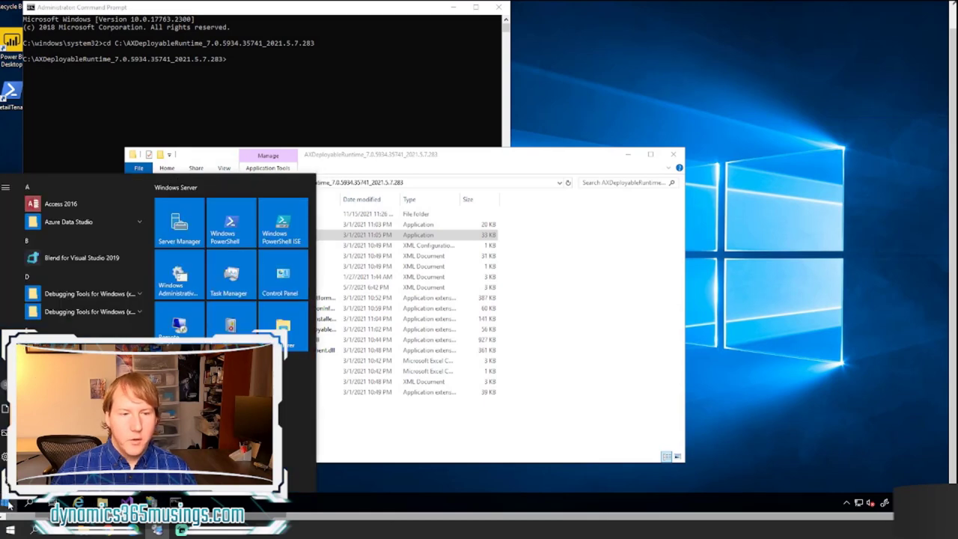
pyautogui.write('iis')
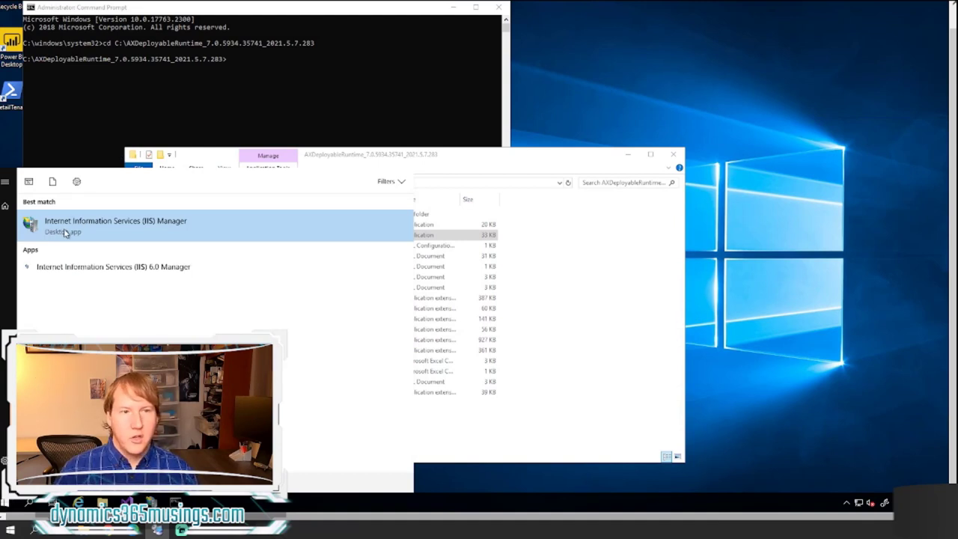
pyautogui.click(152, 233)
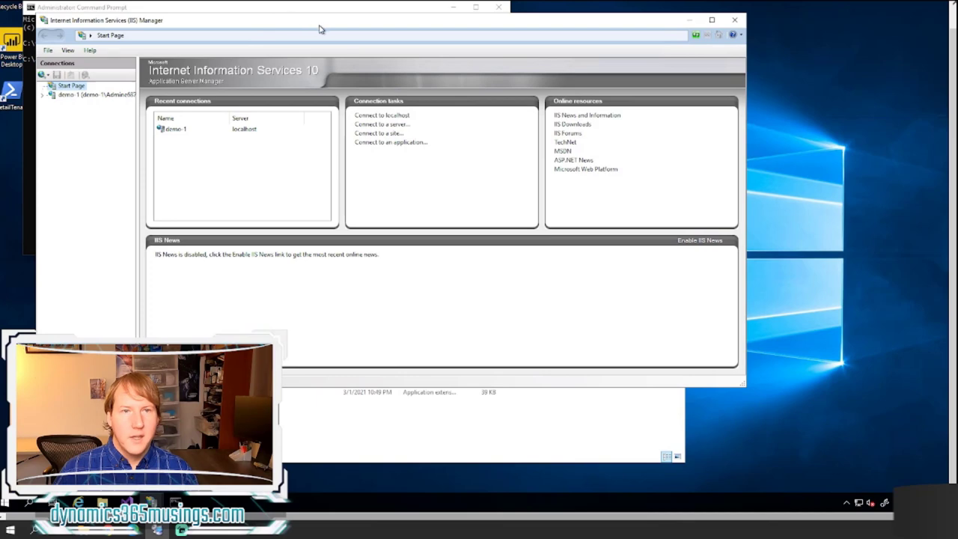
pyautogui.moveTo(298, 22); pyautogui.dragTo(400, 58)
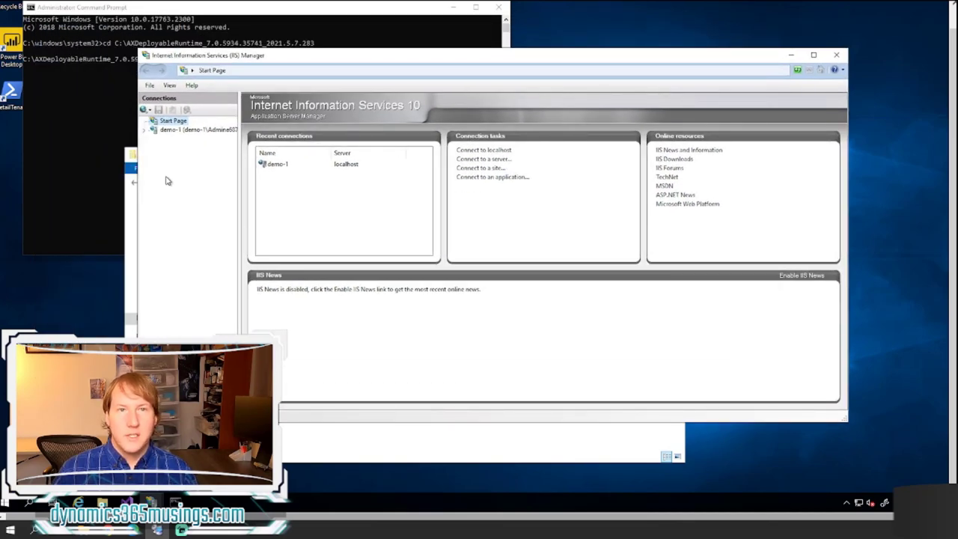
# - Explore the files of the AOSService site under demo-1 and open the PackagesLocalDirectory folder inside AosService
pyautogui.click(144, 131)
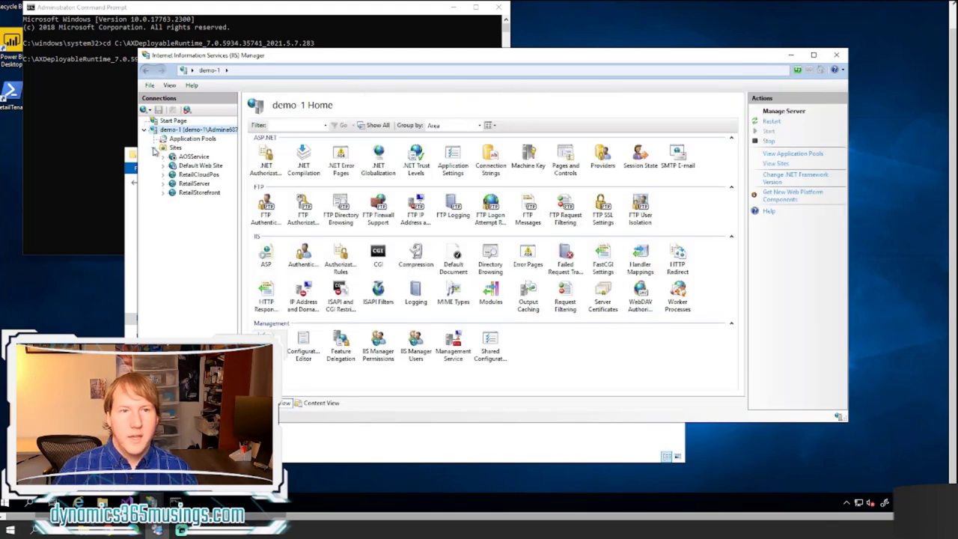
pyautogui.click(153, 147)
pyautogui.click(194, 157)
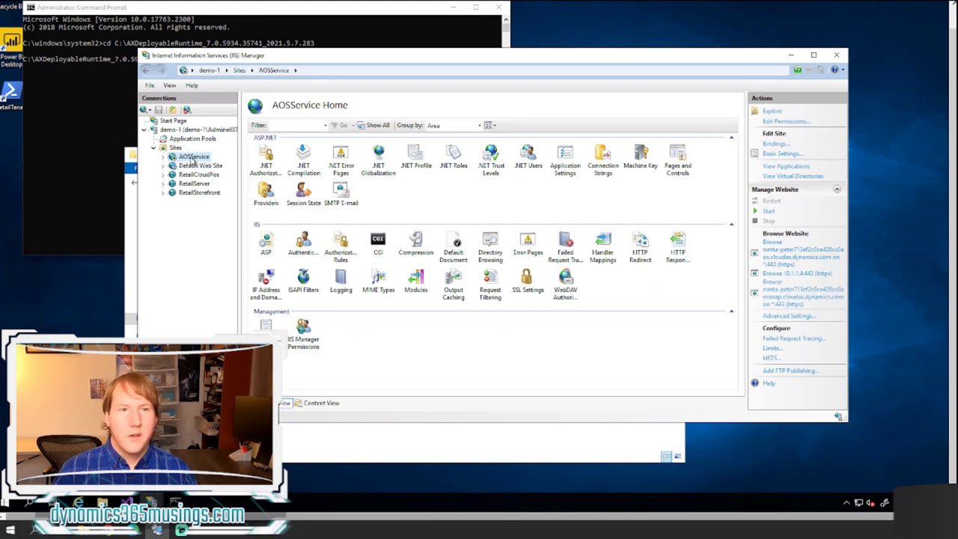
pyautogui.rightClick(193, 159)
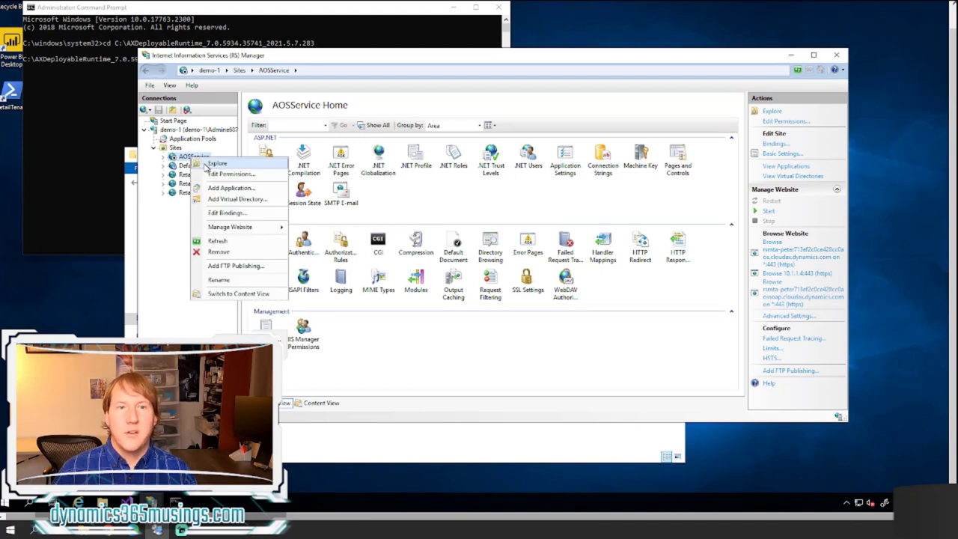
pyautogui.click(216, 164)
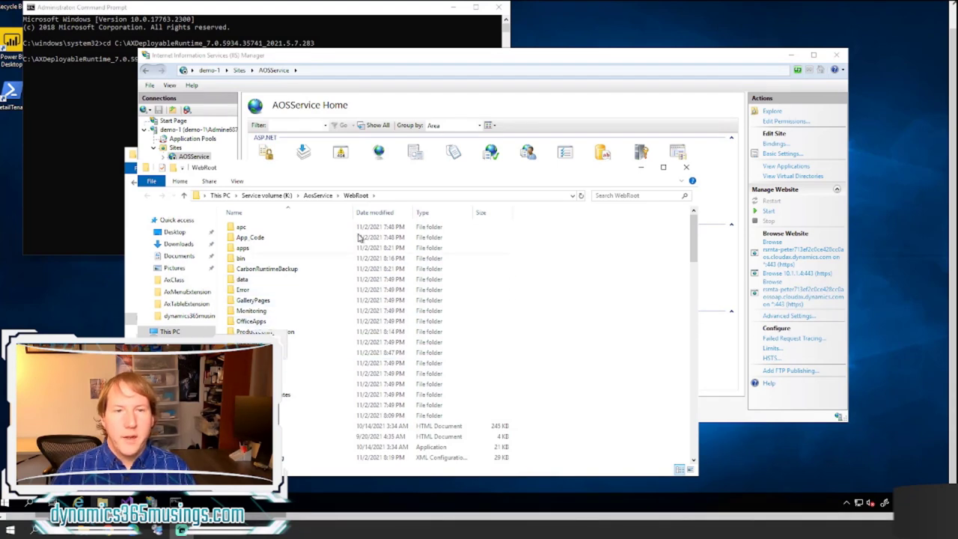
pyautogui.click(319, 196)
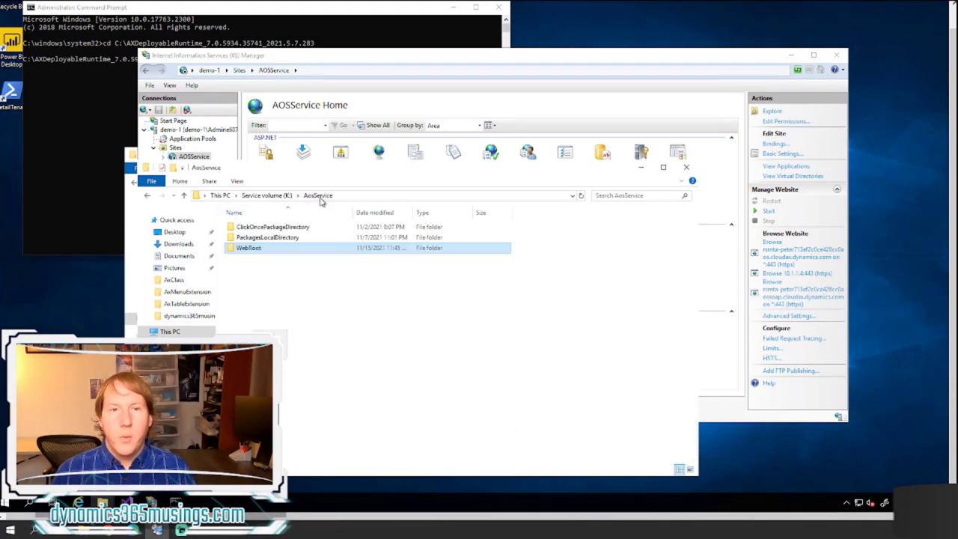
pyautogui.doubleClick(264, 241)
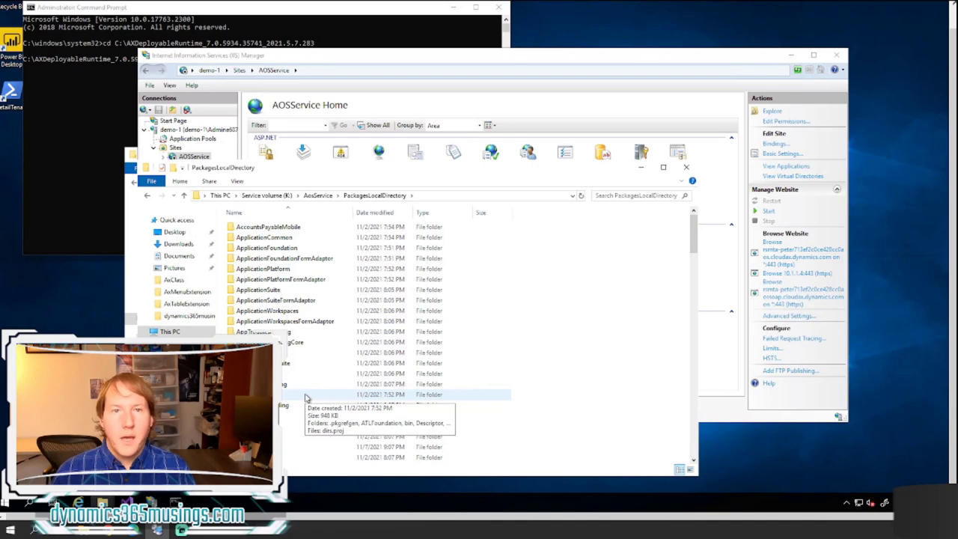
# - Put IIS Manager away and select the dynamics365musings model folder in Downloads
pyautogui.click(698, 90)
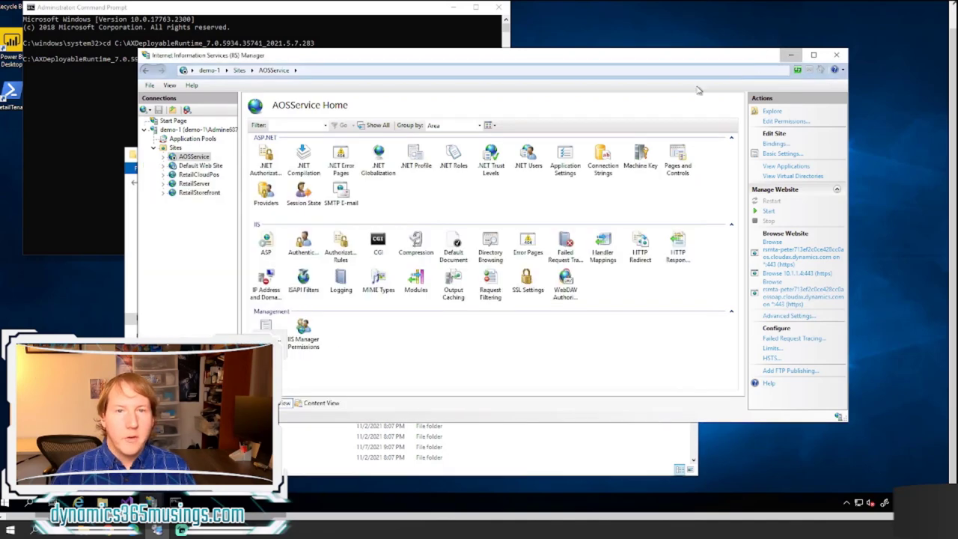
pyautogui.moveTo(536, 157); pyautogui.dragTo(676, 70)
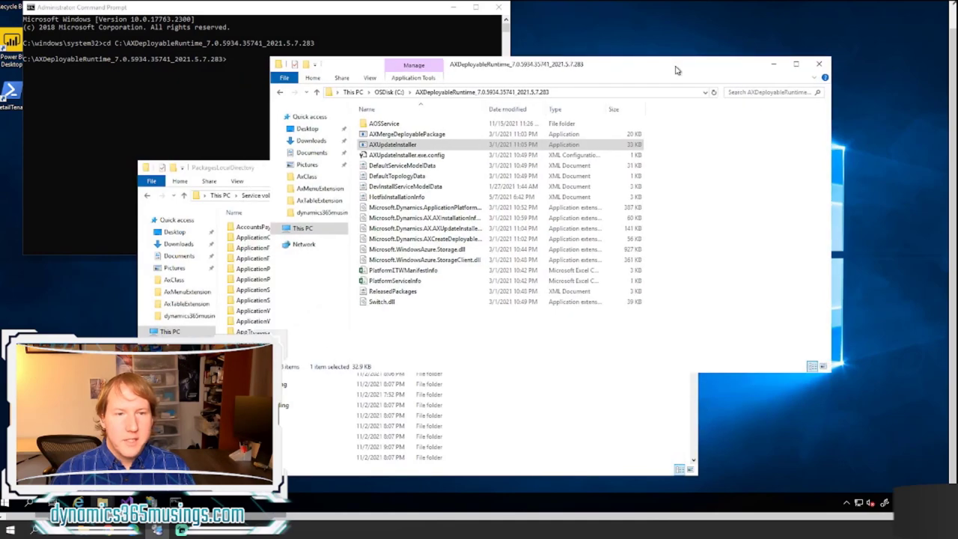
pyautogui.click(387, 91)
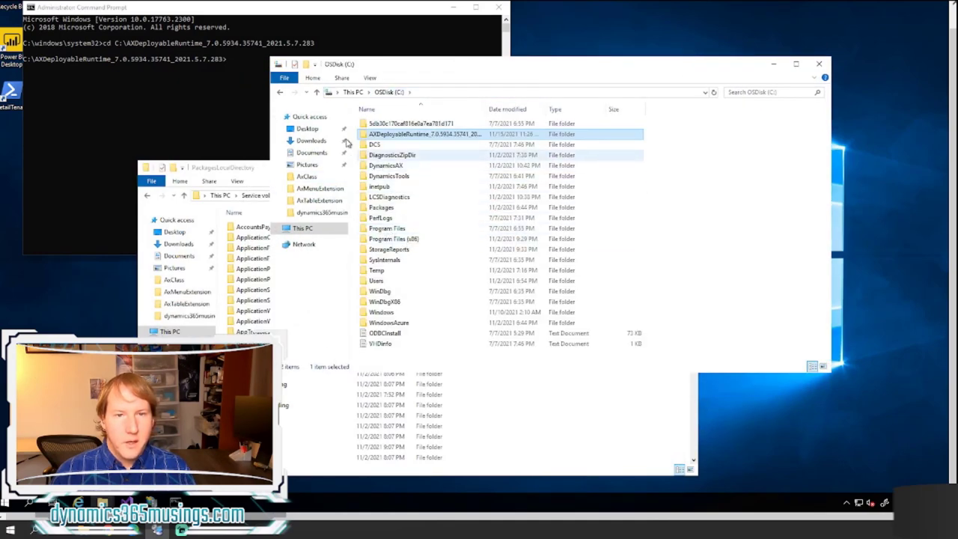
pyautogui.click(310, 141)
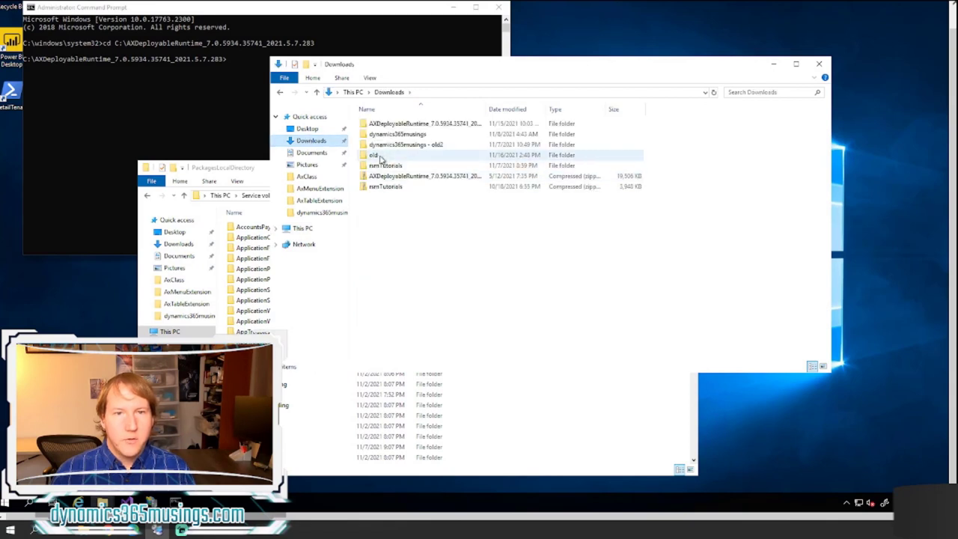
pyautogui.click(395, 136)
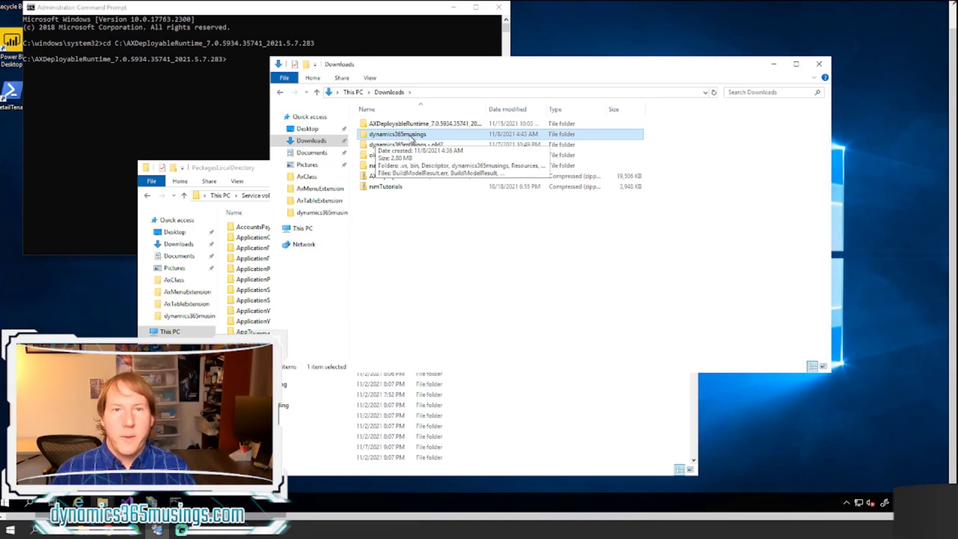
# - Open the dynamics365musings folder in PackagesLocalDirectory and the dynamics365musings subfolder inside it
pyautogui.click(322, 426)
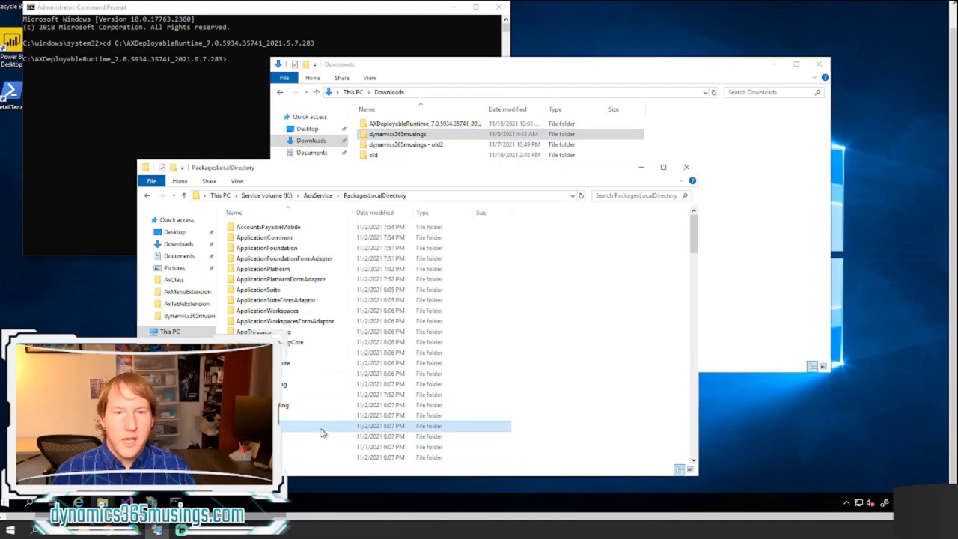
pyautogui.scroll(-10, 322, 427)
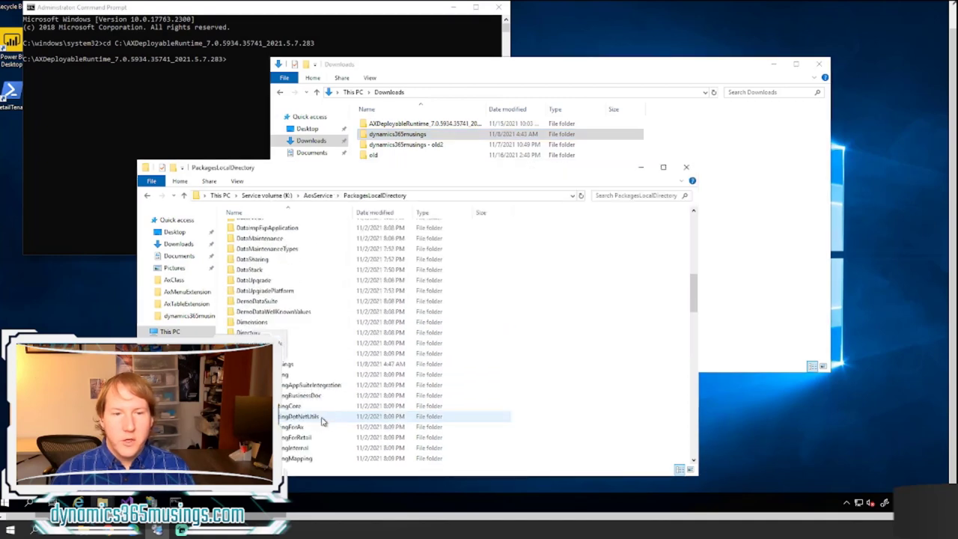
pyautogui.click(287, 365)
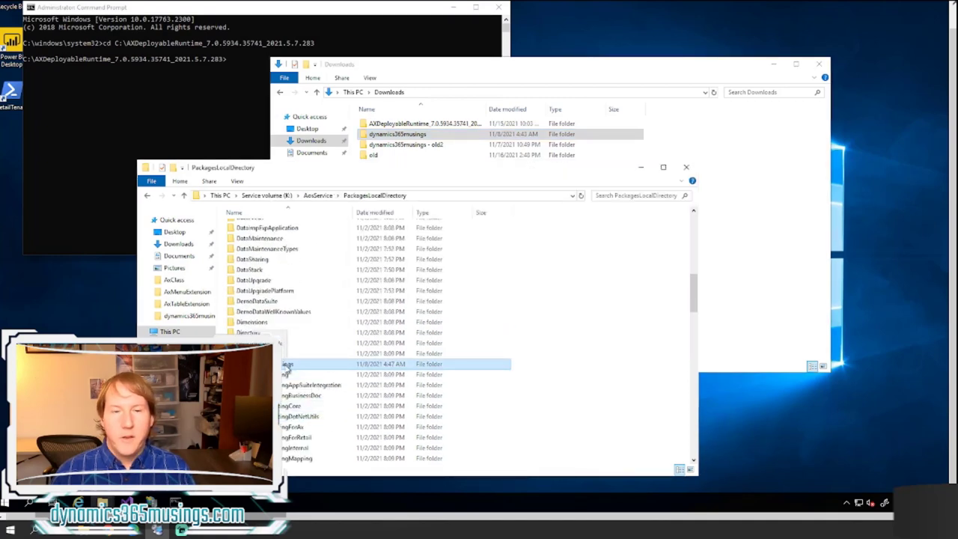
pyautogui.doubleClick(316, 368)
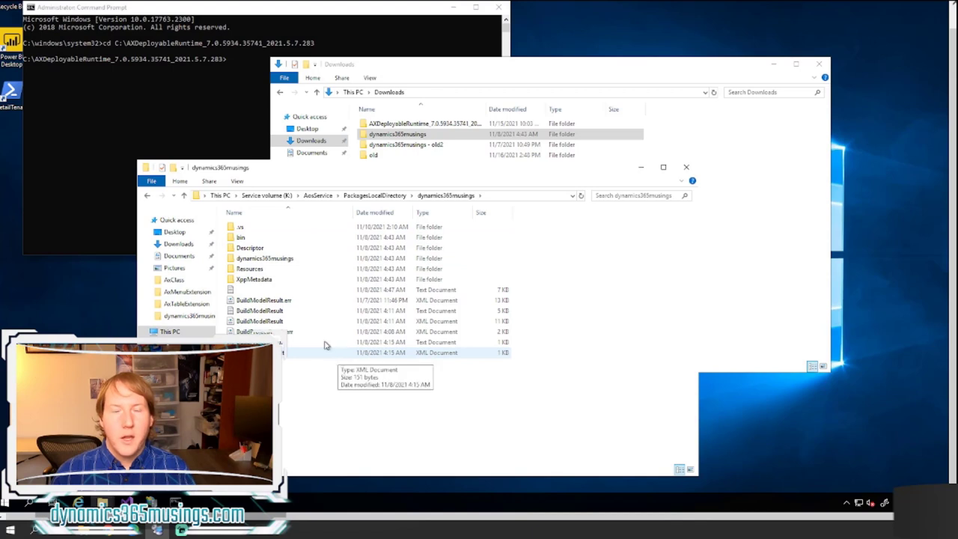
pyautogui.moveTo(245, 241)
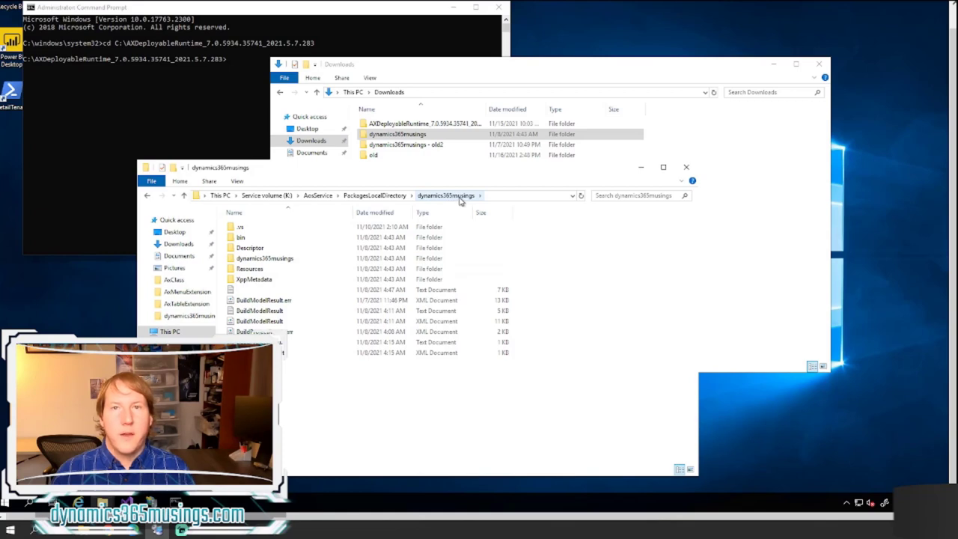
pyautogui.doubleClick(265, 259)
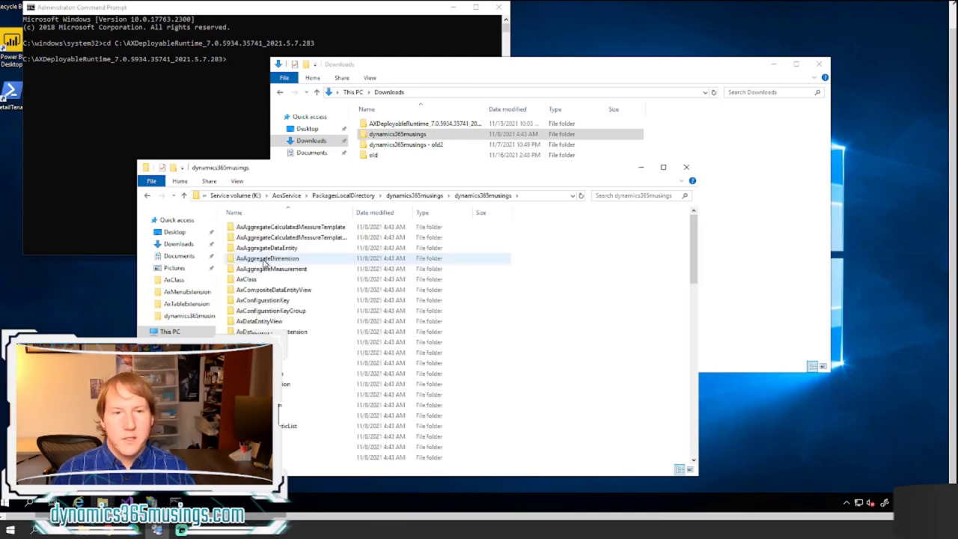
# - Look through the element-type folders in the dynamics365musings subfolder and open AxClass
pyautogui.moveTo(304, 163); pyautogui.dragTo(300, 80)
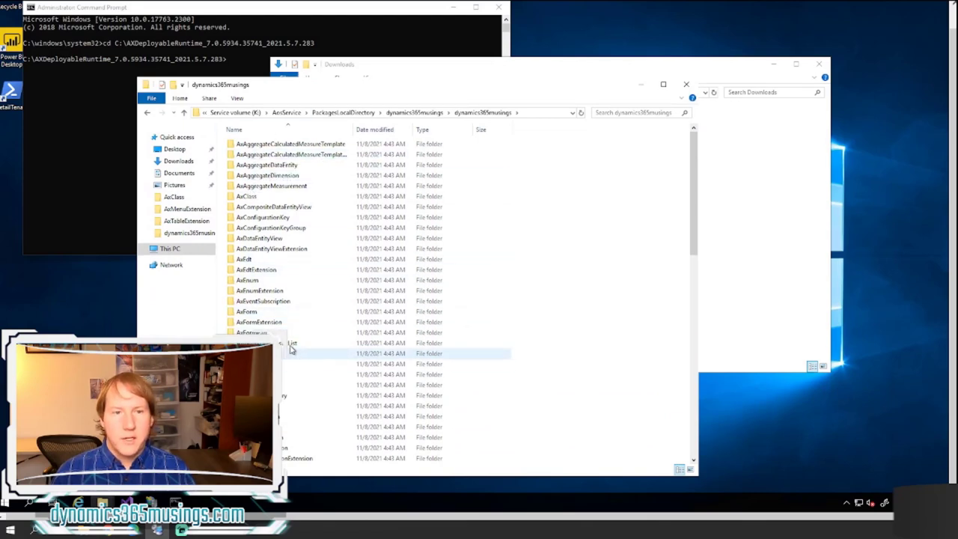
pyautogui.click(249, 313)
pyautogui.click(249, 198)
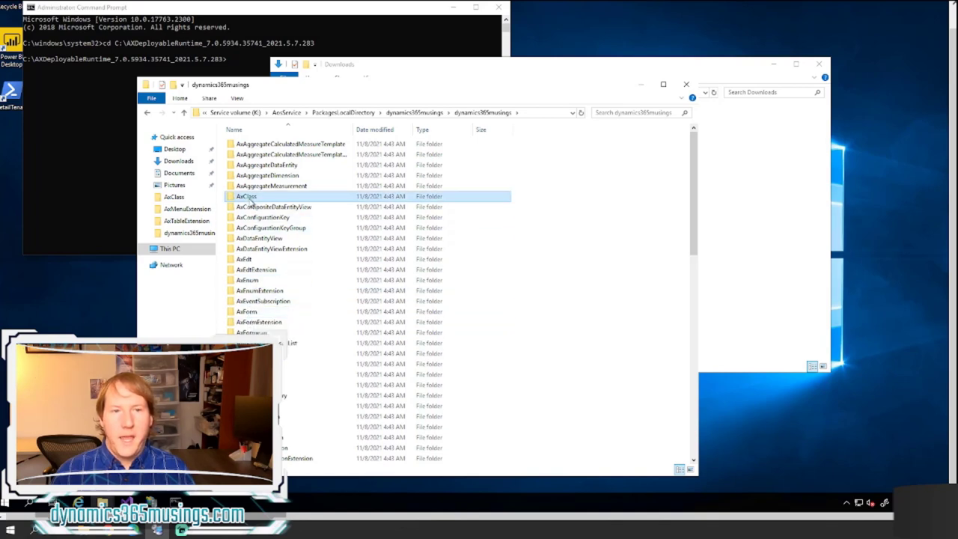
pyautogui.scroll(-9, 289, 337)
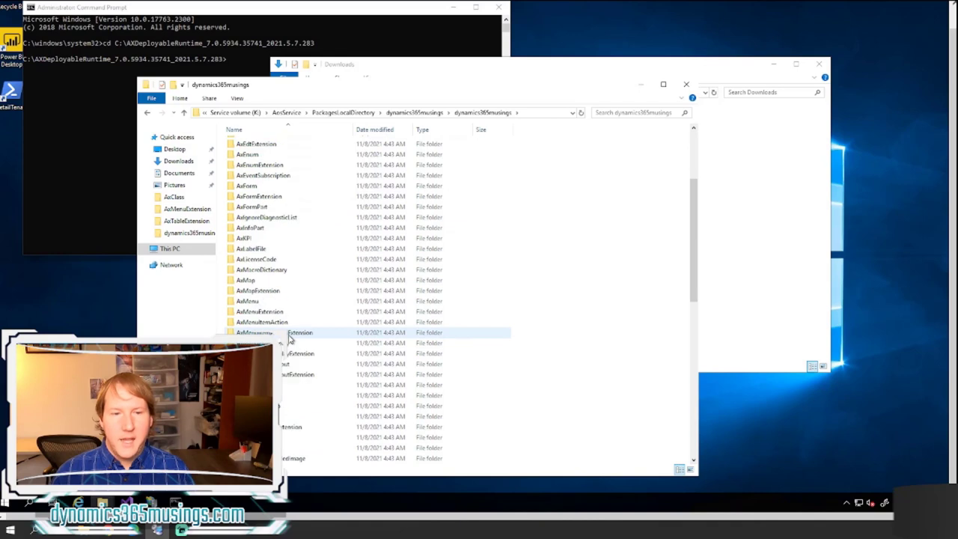
pyautogui.scroll(-4, 289, 338)
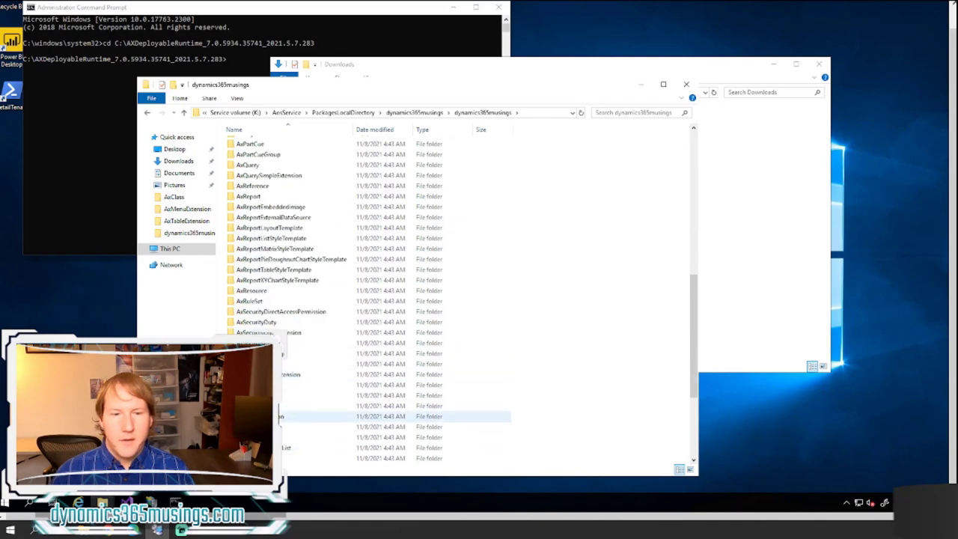
pyautogui.click(262, 406)
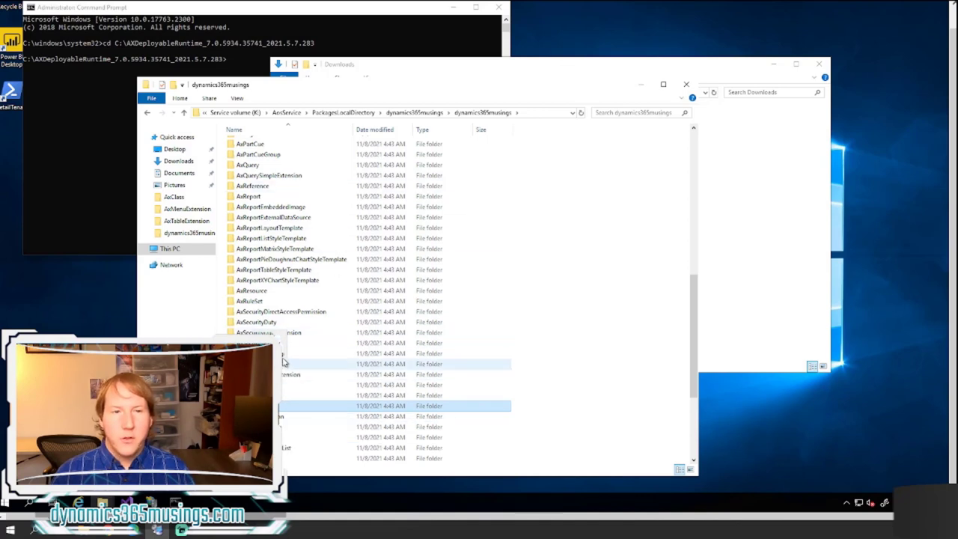
pyautogui.scroll(10, 286, 358)
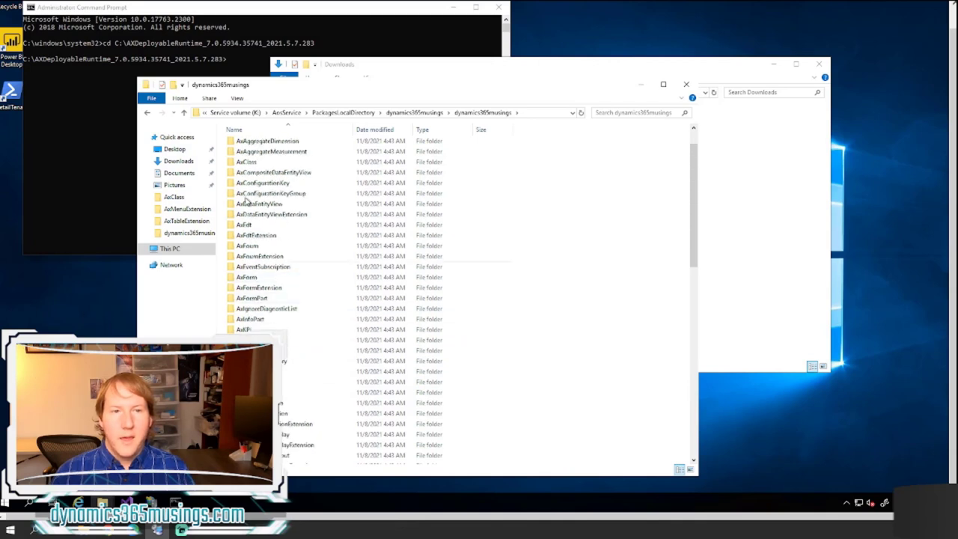
pyautogui.doubleClick(251, 162)
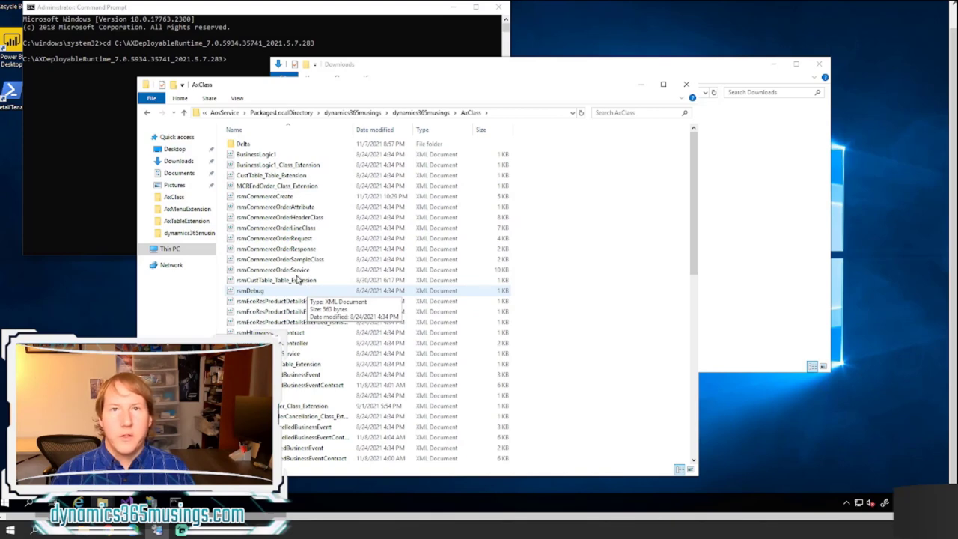
# - Find the rsmTutService class XML file in AxClass and open it with Notepad
pyautogui.scroll(-9, 288, 280)
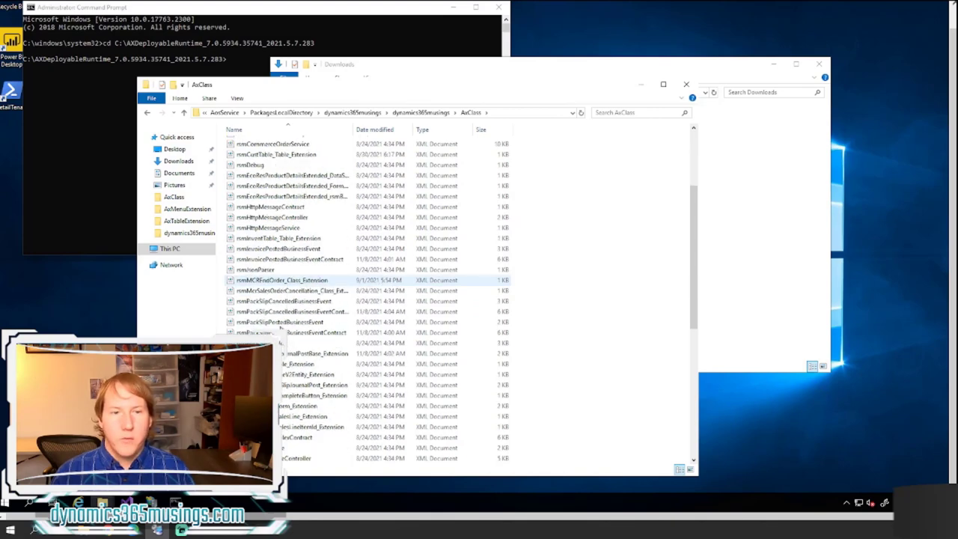
pyautogui.scroll(-2, 280, 352)
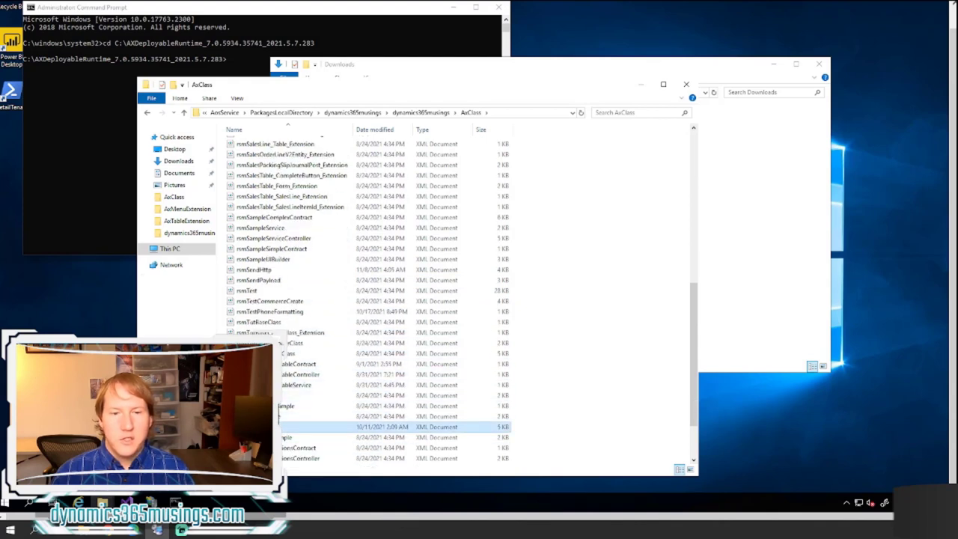
pyautogui.rightClick(278, 423)
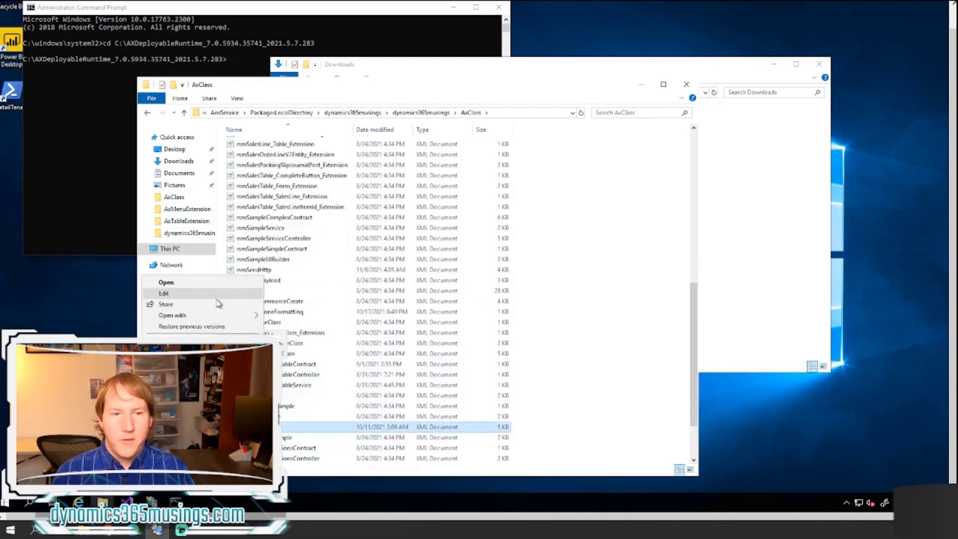
pyautogui.moveTo(229, 316)
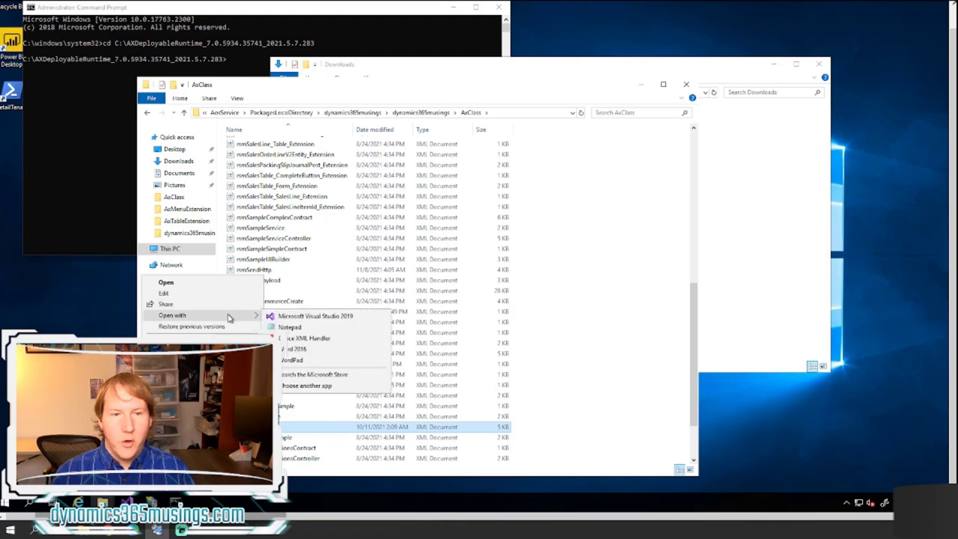
pyautogui.click(290, 328)
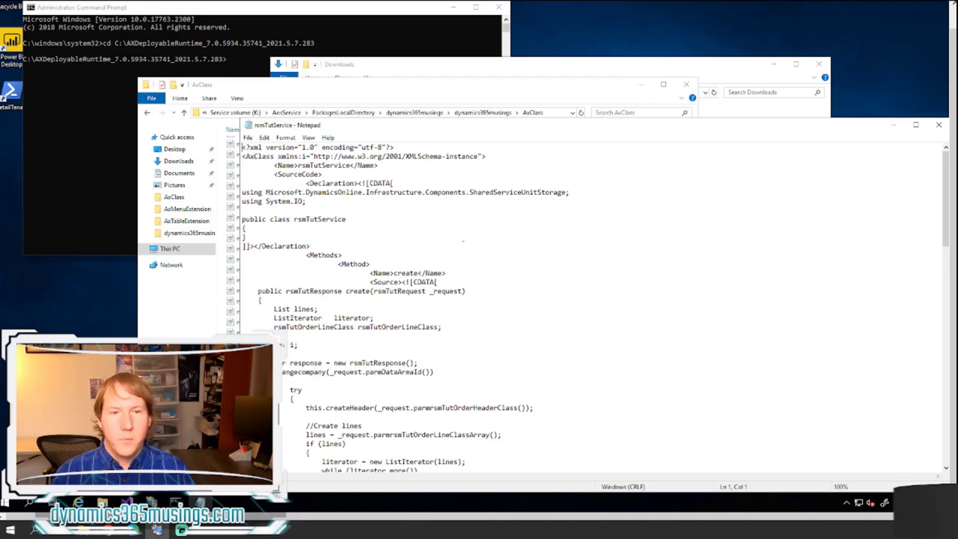
# - Read through the X++ source of the create and createHeader methods in rsmTutService, then close the file
pyautogui.scroll(-2, 591, 307)
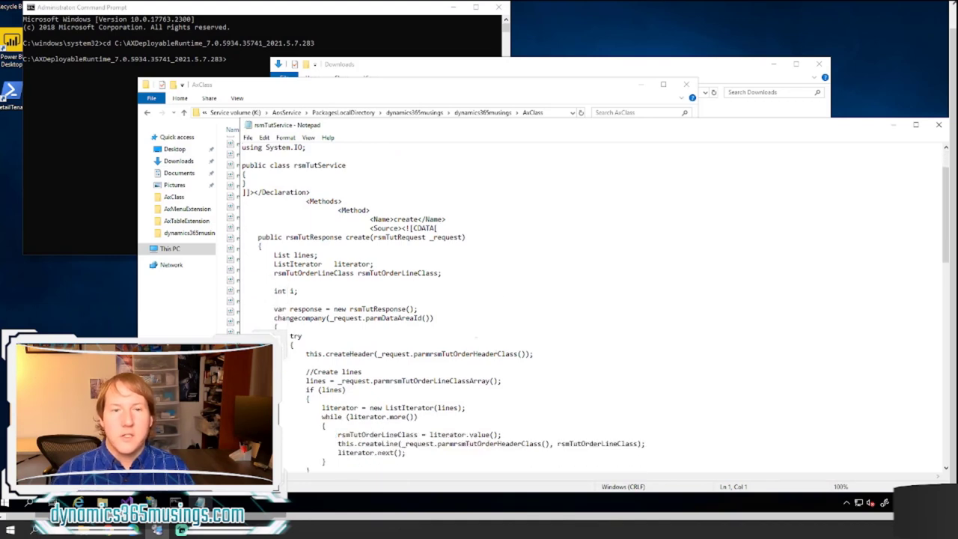
pyautogui.scroll(-5, 474, 339)
pyautogui.scroll(-8, 472, 344)
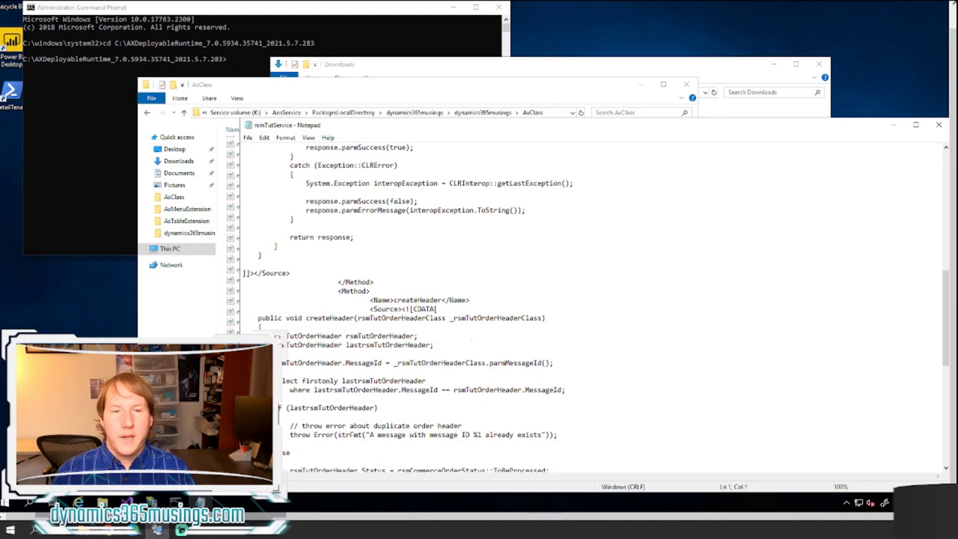
pyautogui.scroll(-4, 279, 408)
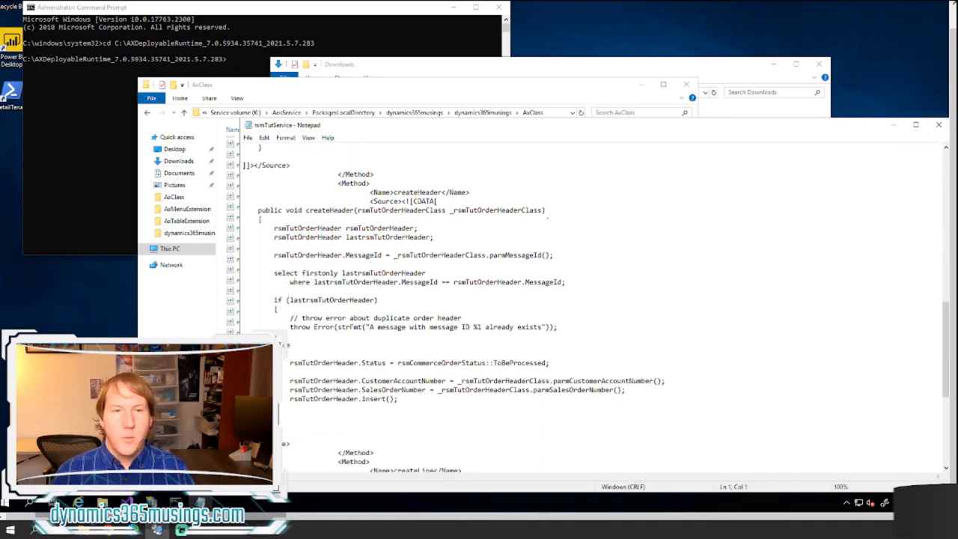
pyautogui.click(938, 124)
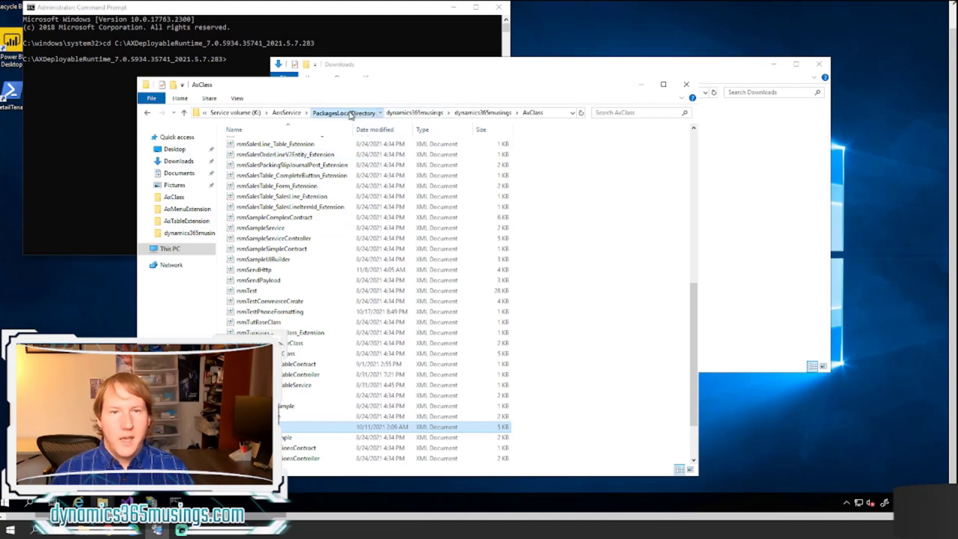
# - Return to PackagesLocalDirectory and reopen the dynamics365musings folder and the subfolder of the same name inside it
pyautogui.click(350, 114)
pyautogui.scroll(-5, 282, 416)
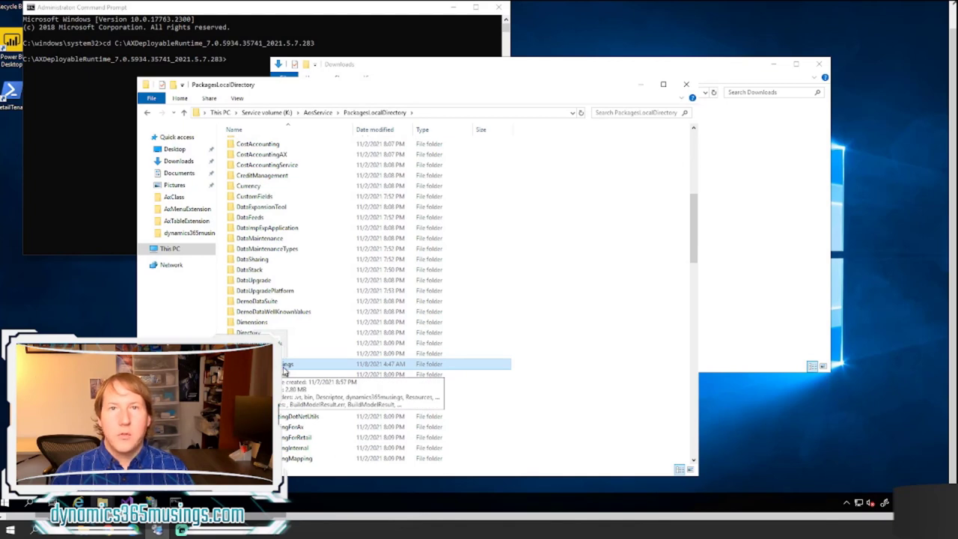
pyautogui.doubleClick(316, 370)
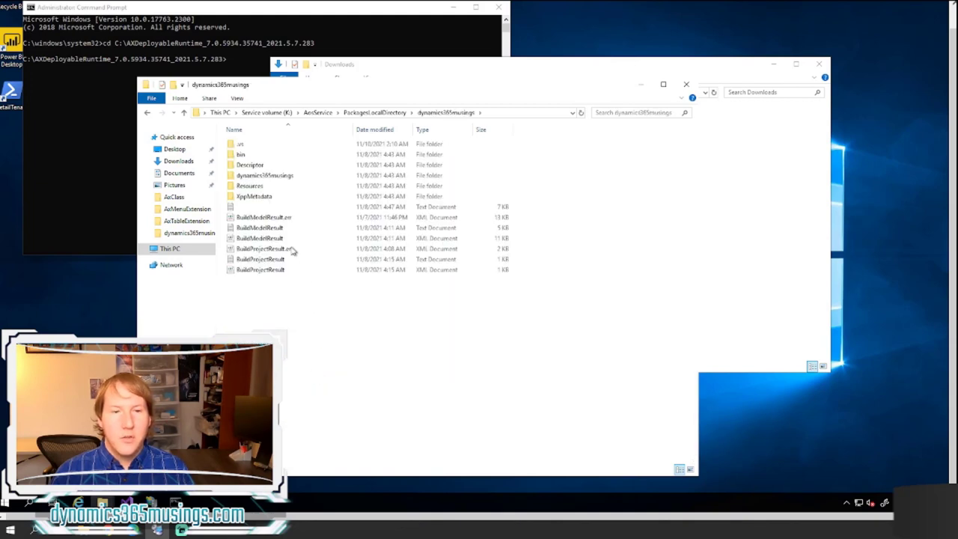
pyautogui.click(253, 177)
pyautogui.doubleClick(254, 177)
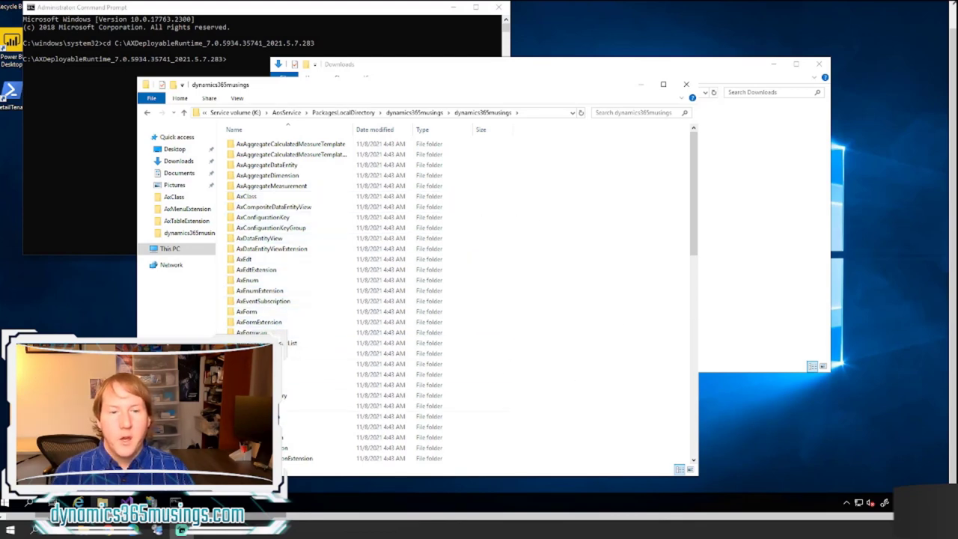
# - Switch to Visual Studio, open the Dynamics 365 Build models dialog and keep the dynamics365musings package ticked for a full build
pyautogui.hotkey('alt', 'Tab')
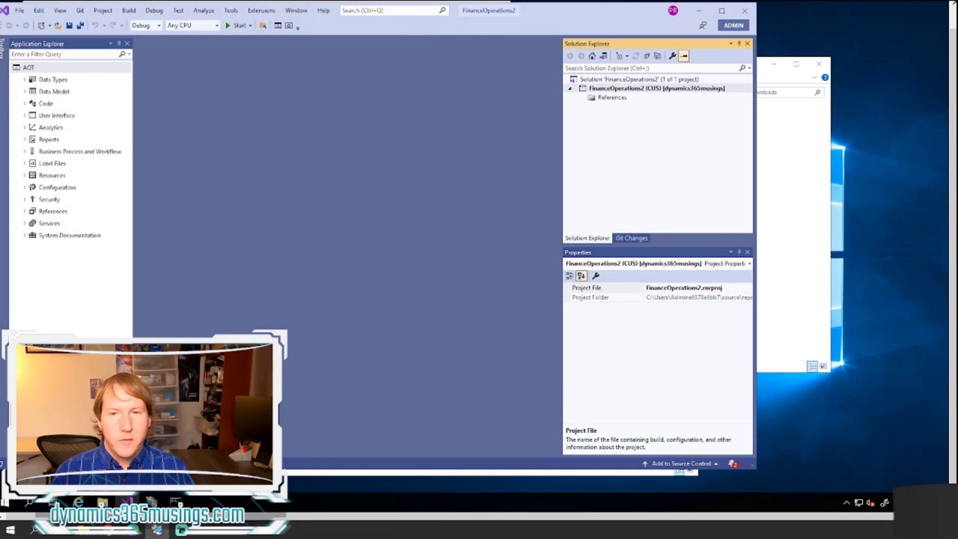
pyautogui.click(270, 13)
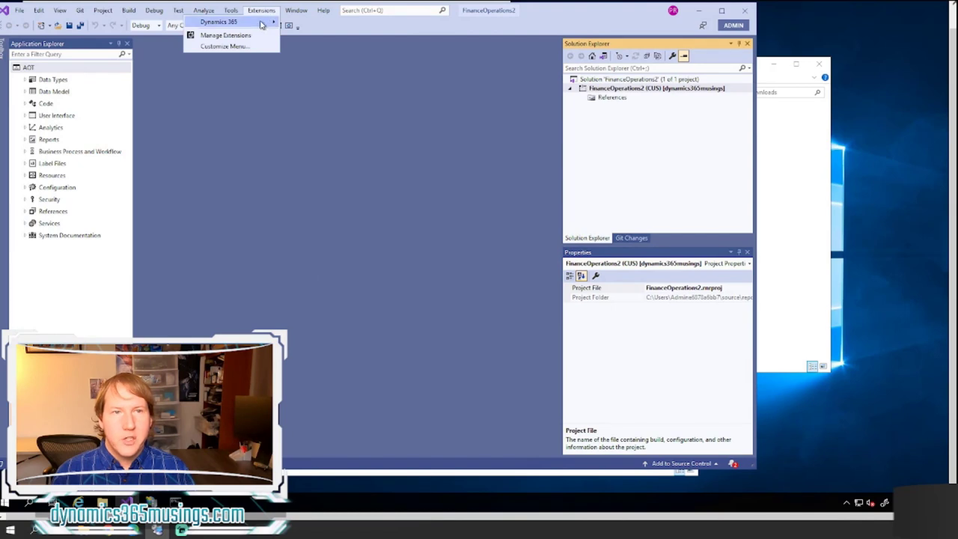
pyautogui.moveTo(260, 24)
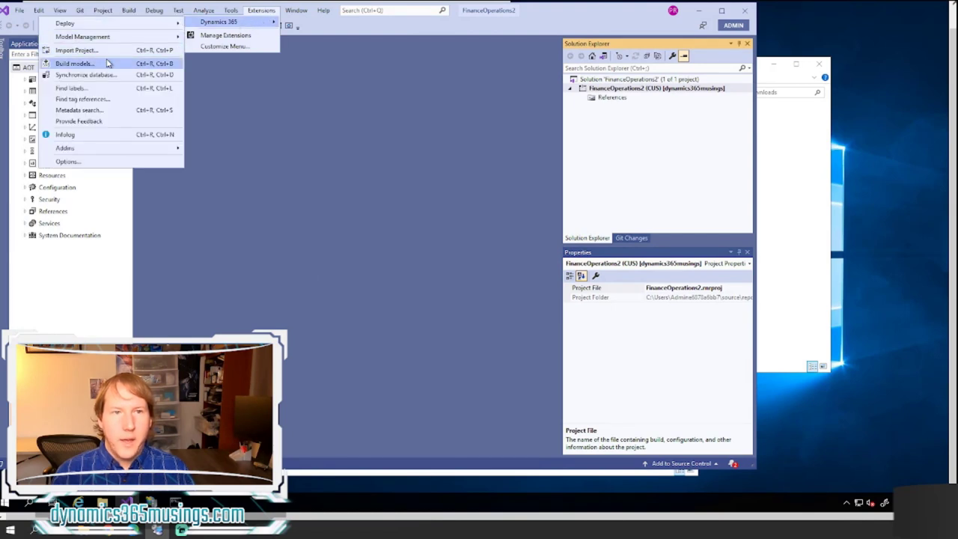
pyautogui.moveTo(139, 37)
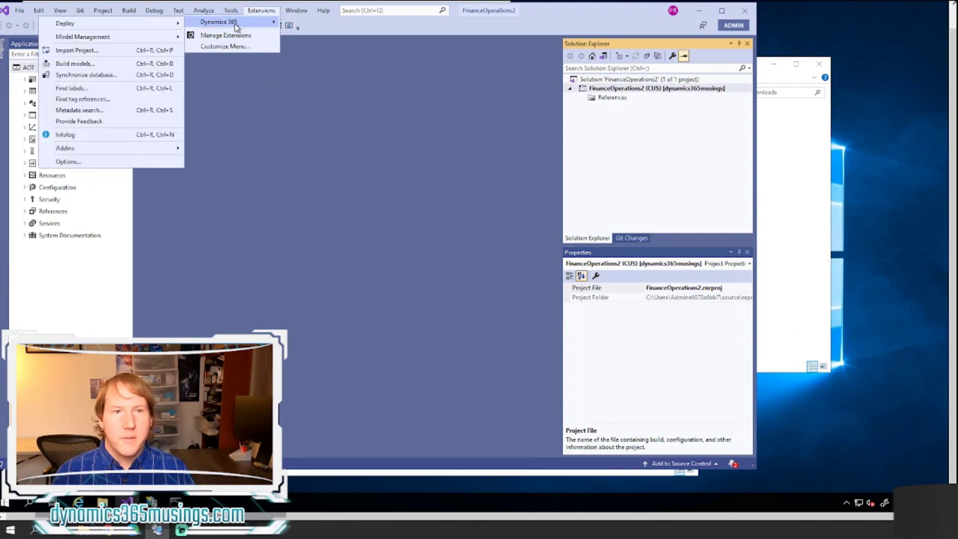
pyautogui.click(73, 64)
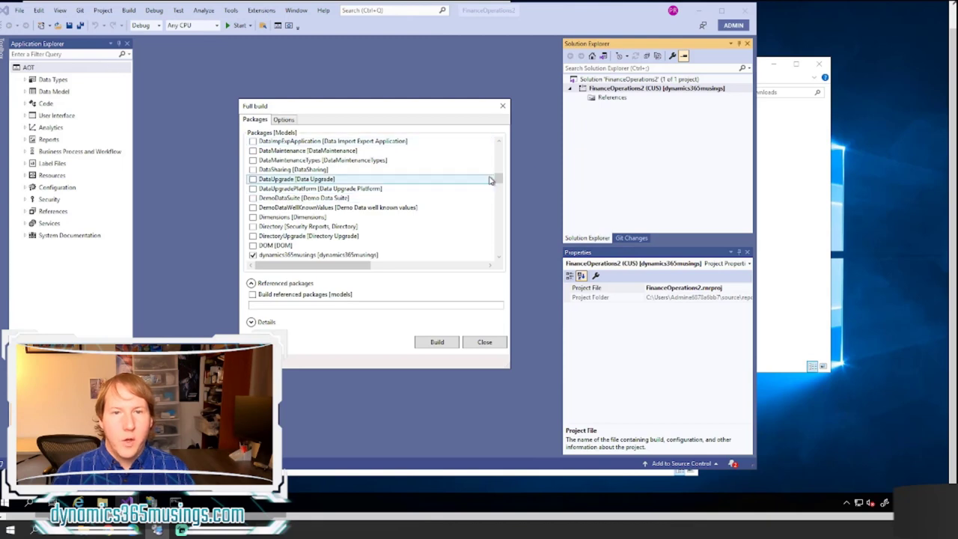
pyautogui.scroll(-2, 499, 182)
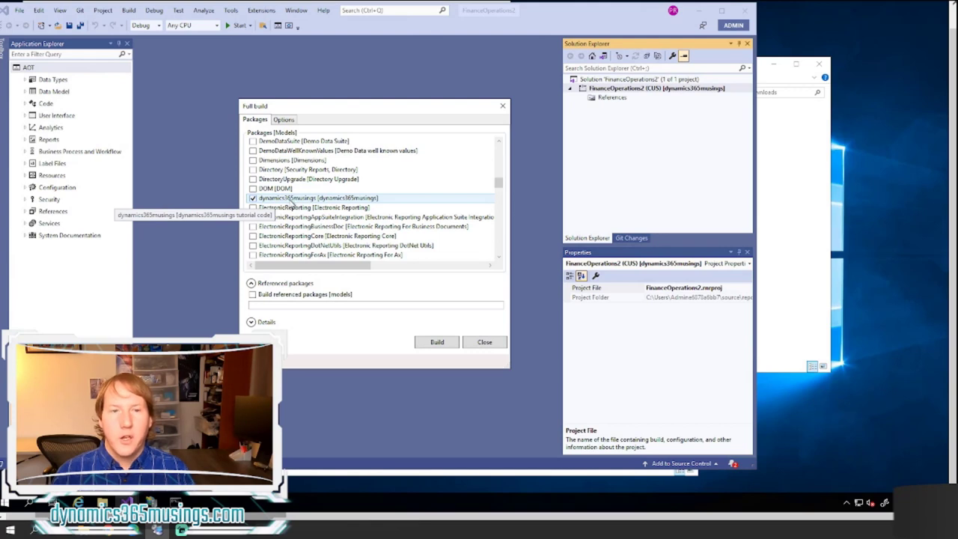
pyautogui.click(253, 199)
pyautogui.click(253, 199)
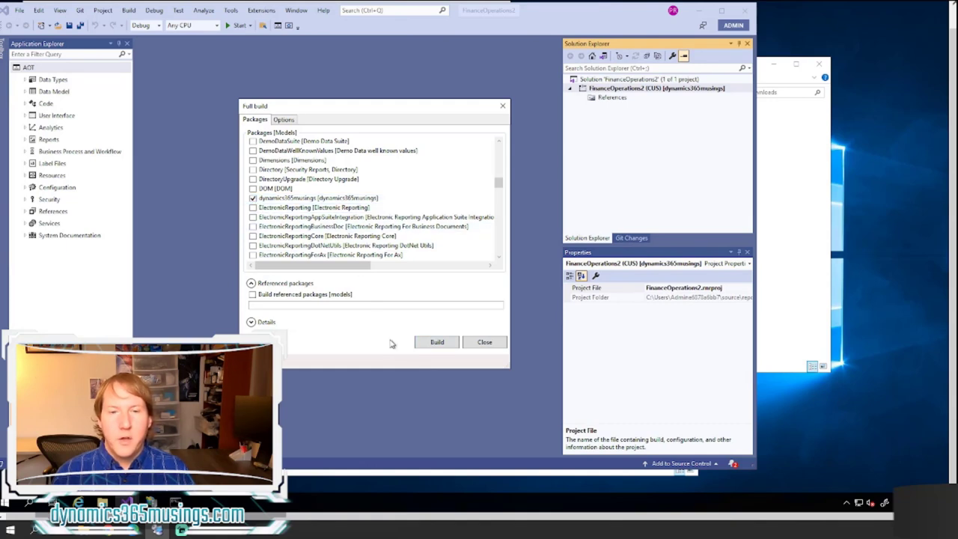
# - Review the full build options, including Synchronize Database, go back to the package list and close the dialog without building
pyautogui.click(285, 120)
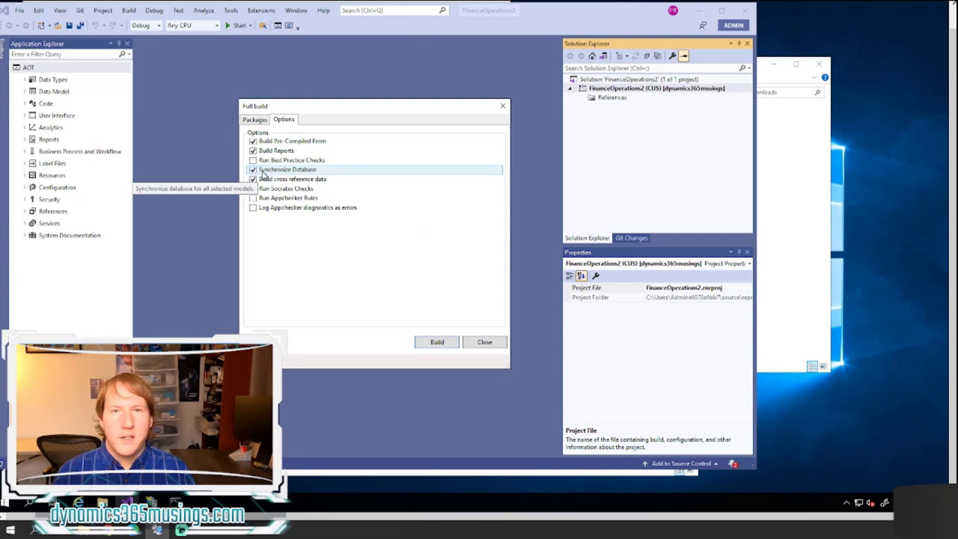
pyautogui.click(421, 342)
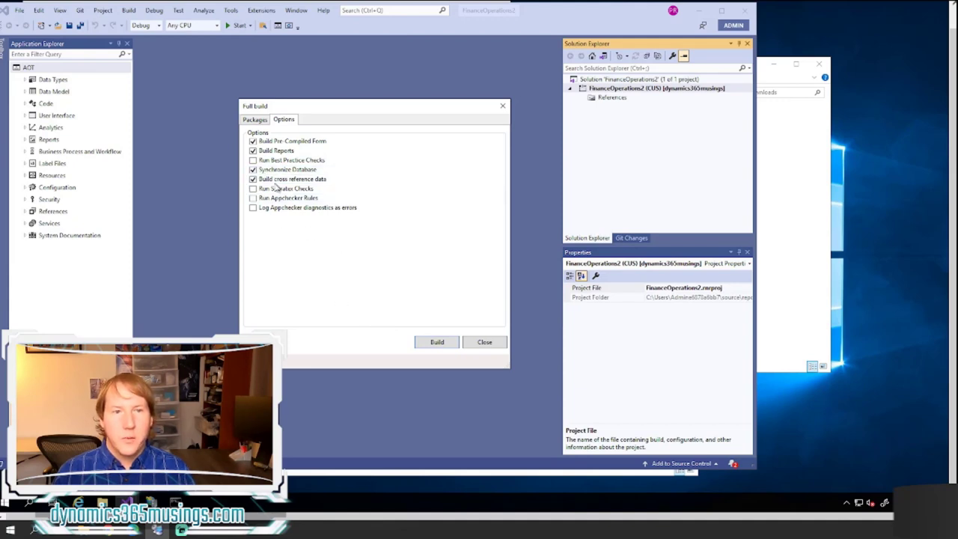
pyautogui.click(258, 119)
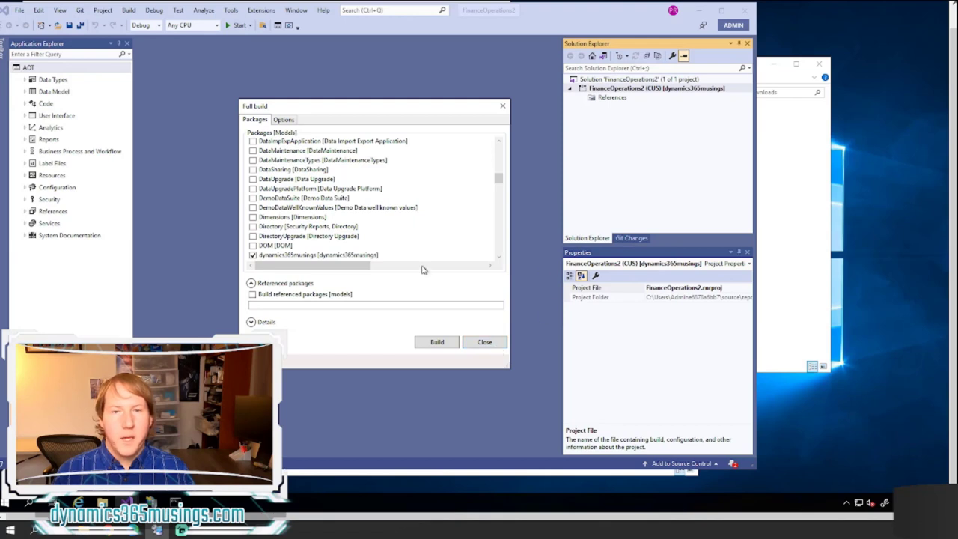
pyautogui.click(481, 343)
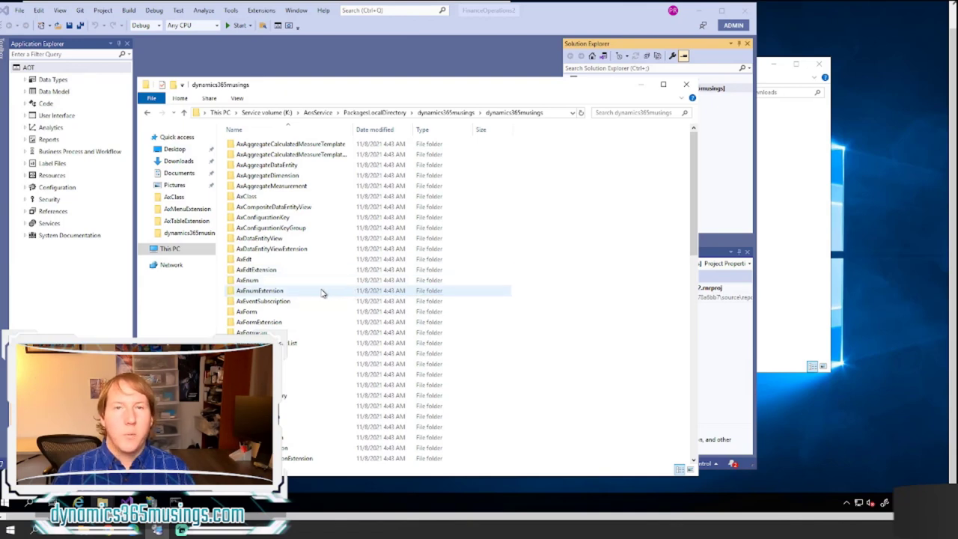
# - Check Synchronize Database on Build in the FinanceOperations2 project's properties and leave them without changes
pyautogui.click(458, 62)
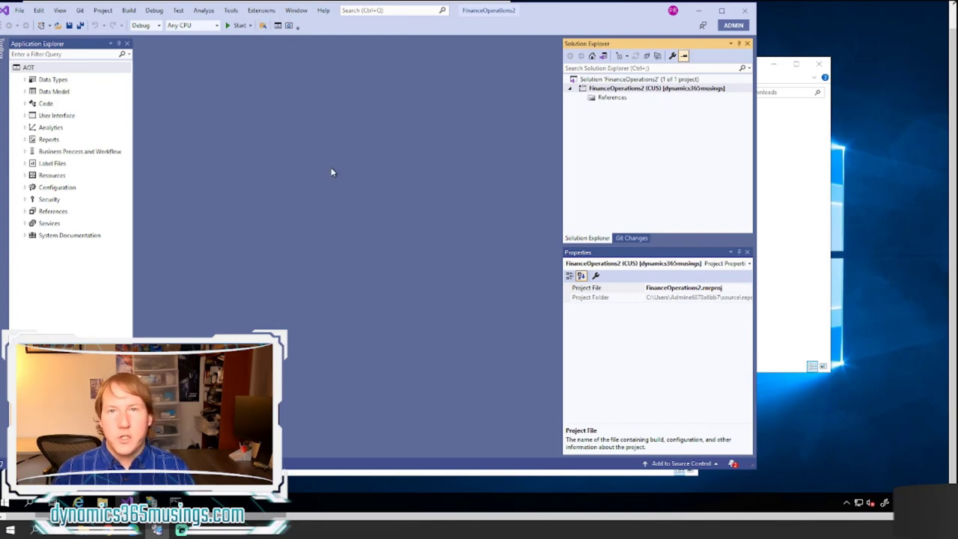
pyautogui.rightClick(625, 91)
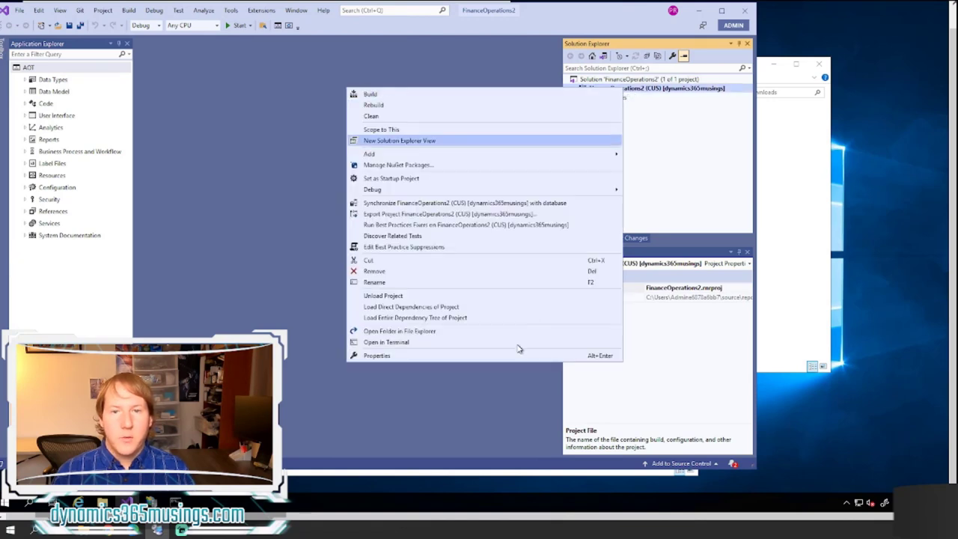
pyautogui.click(497, 356)
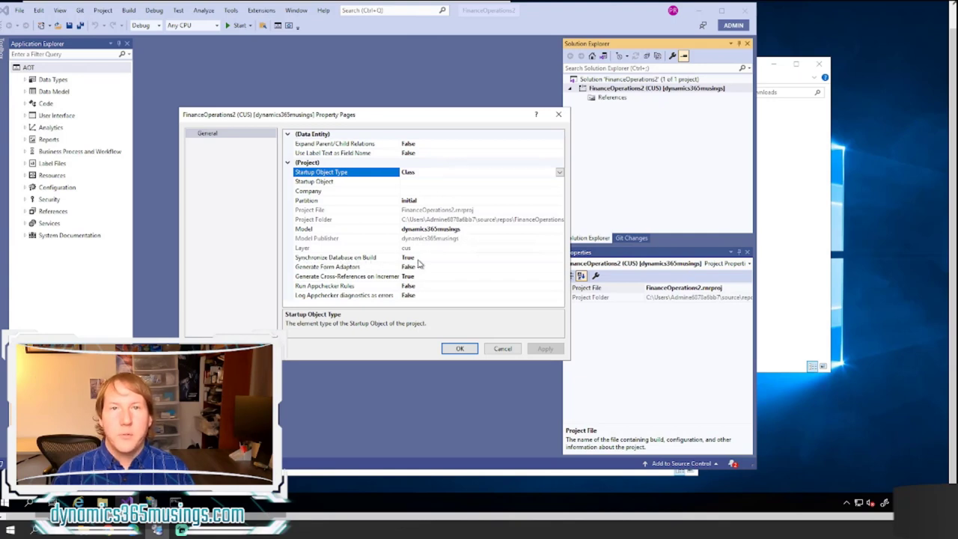
pyautogui.click(498, 347)
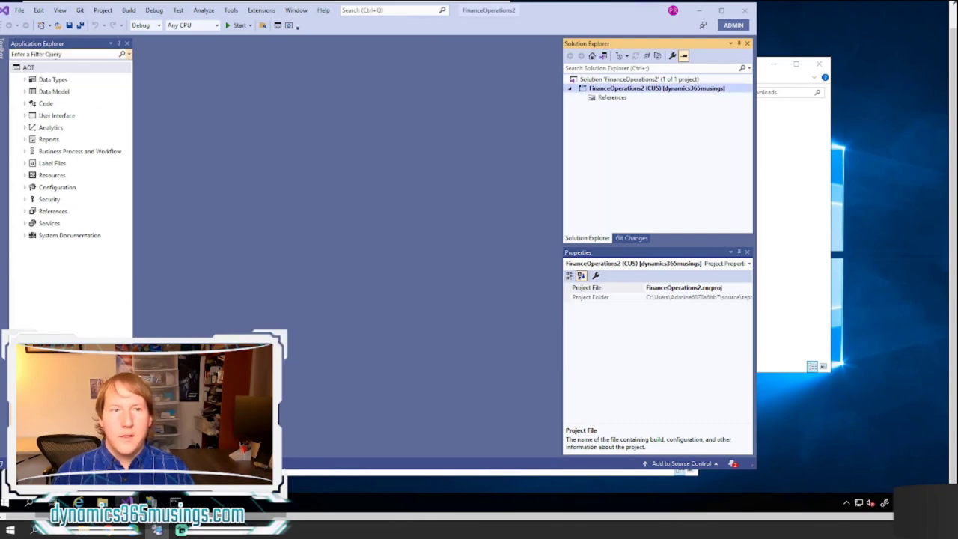
# - Start a filter query in the Application Explorer
pyautogui.click(60, 54)
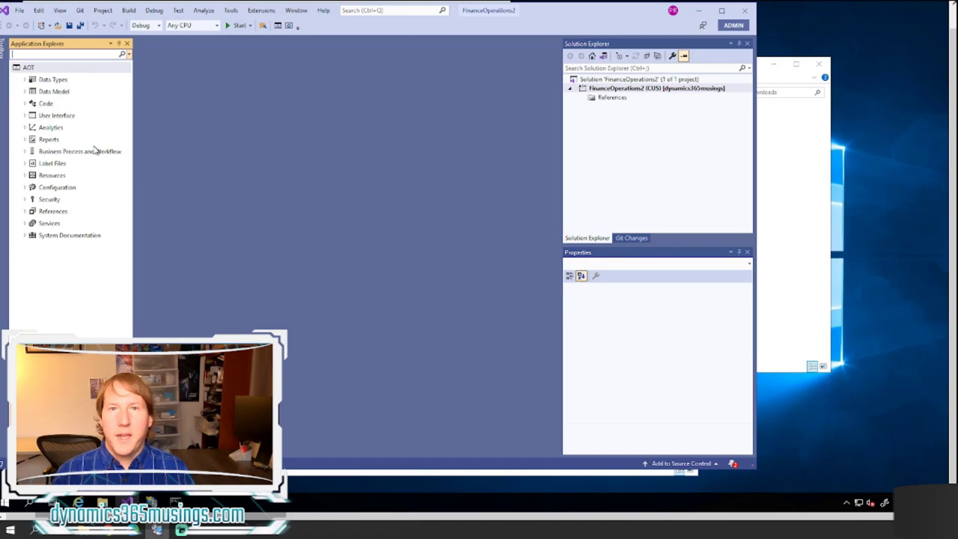